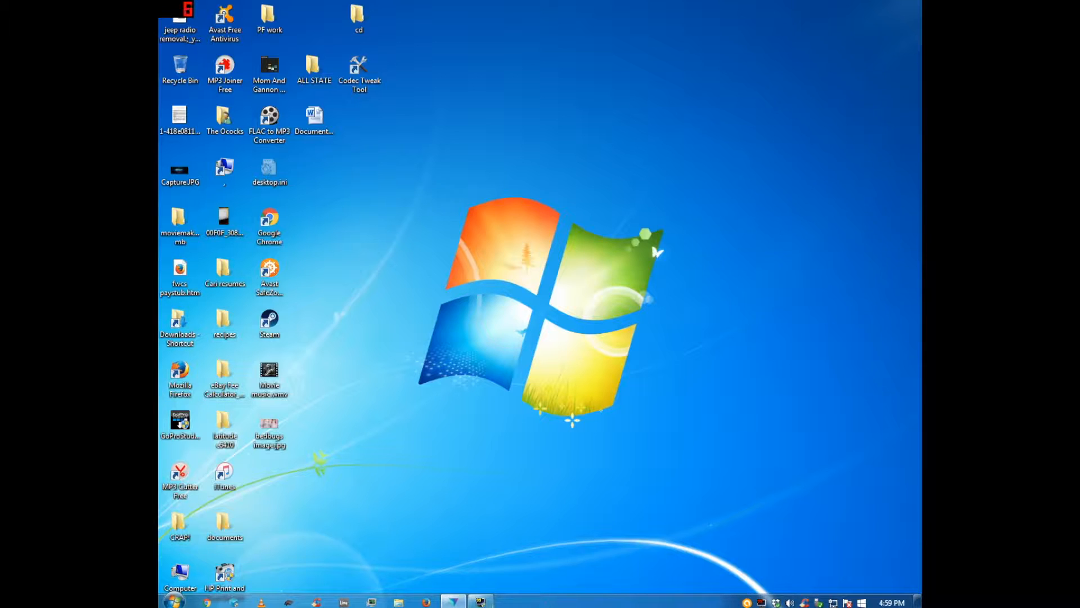
Switch to HitFilm 3 Pro and start compositing a new project with the 720p HD @ PAL 25 fps template.
mouse_move(454, 601)
click(449, 560)
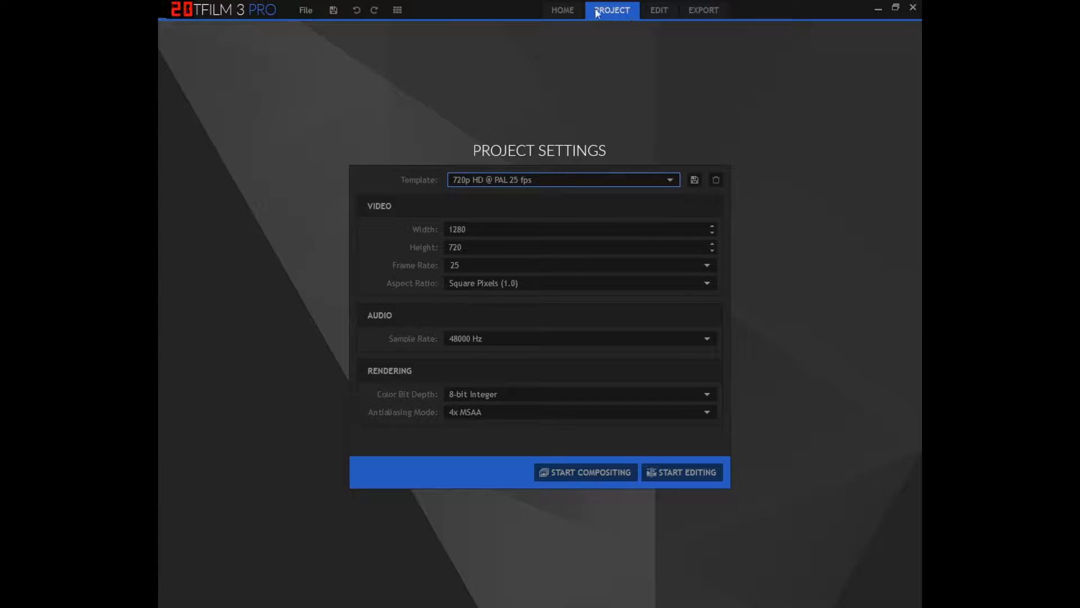
click(563, 10)
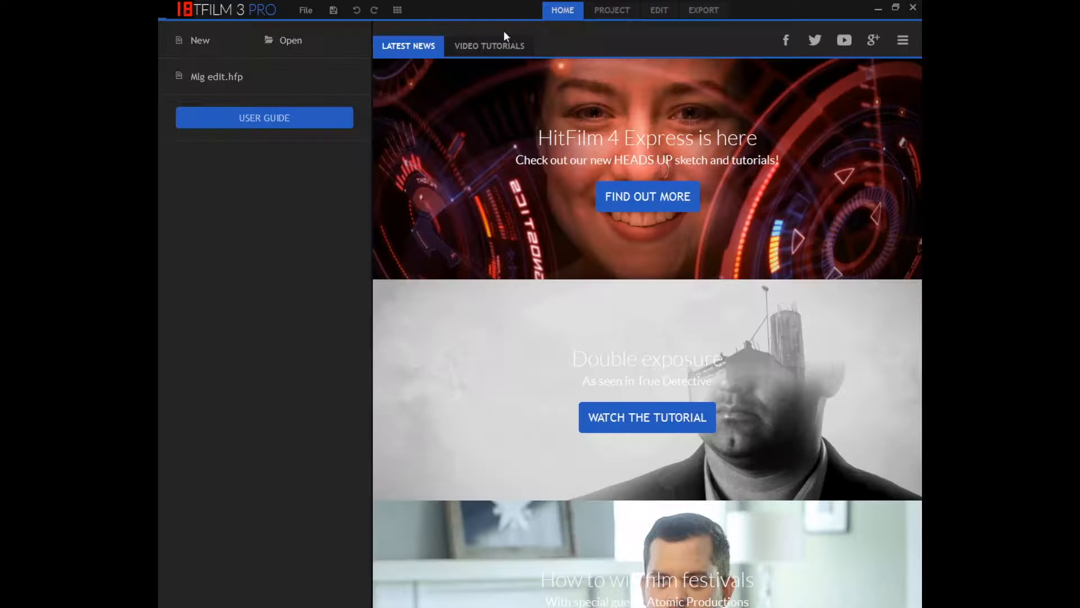
click(195, 43)
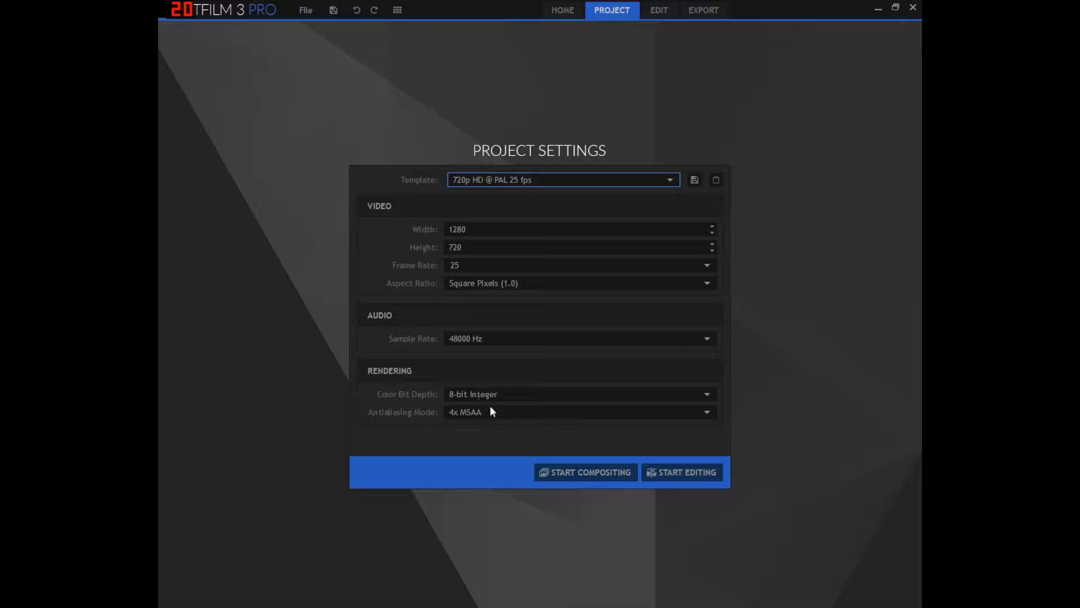
click(562, 472)
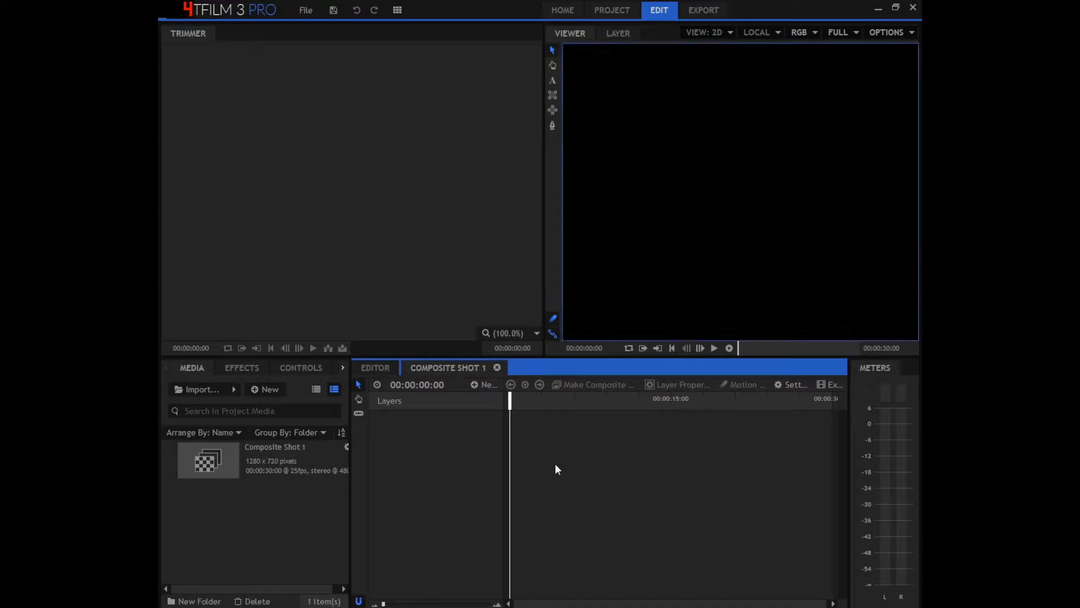
click(247, 469)
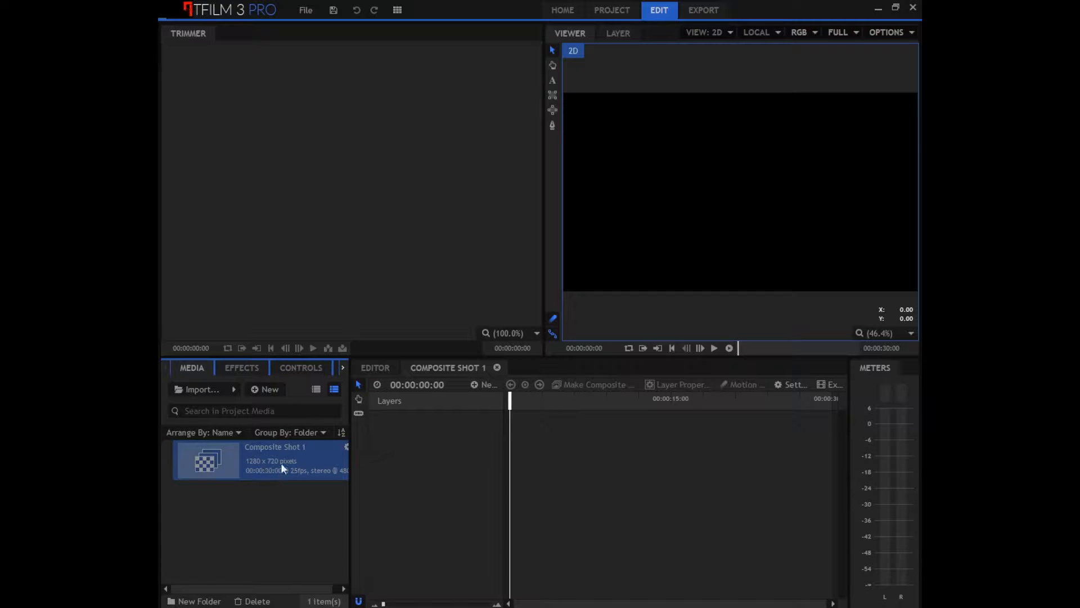
click(370, 371)
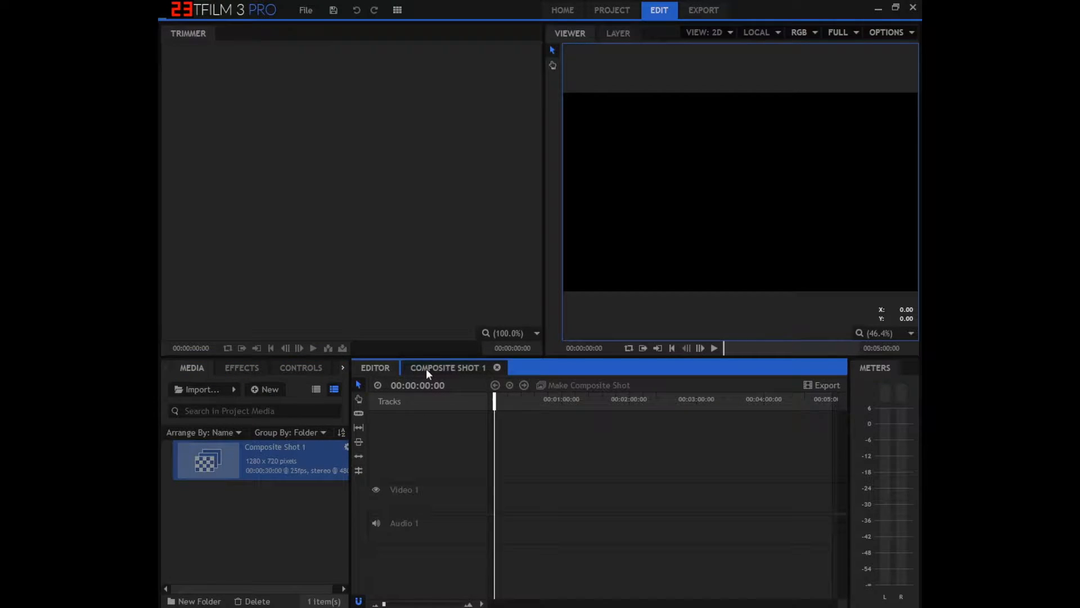
click(426, 369)
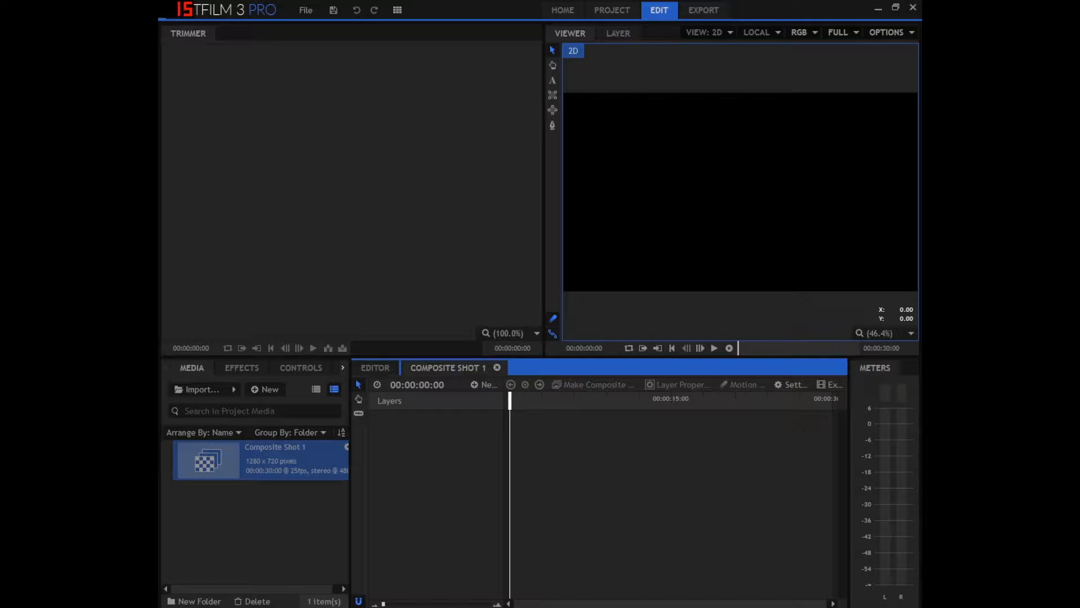
Import MirrorsEdge1.mp4 and MirrorsEdge2.mp4 from the Fraps Movies folder on drive K: and preview both clips.
click(202, 388)
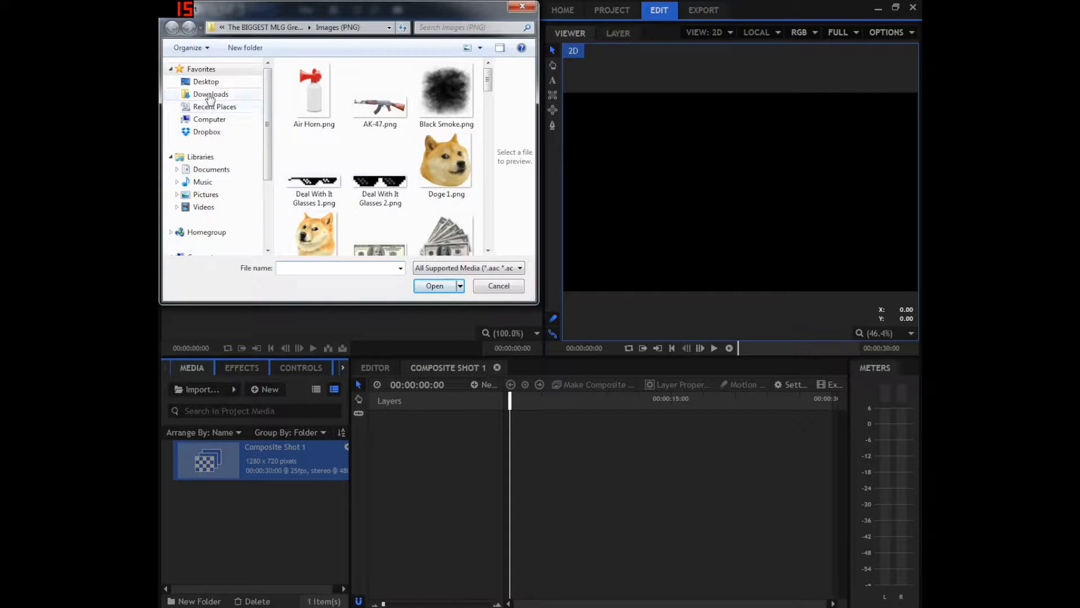
drag(267, 164, 213, 212)
click(213, 215)
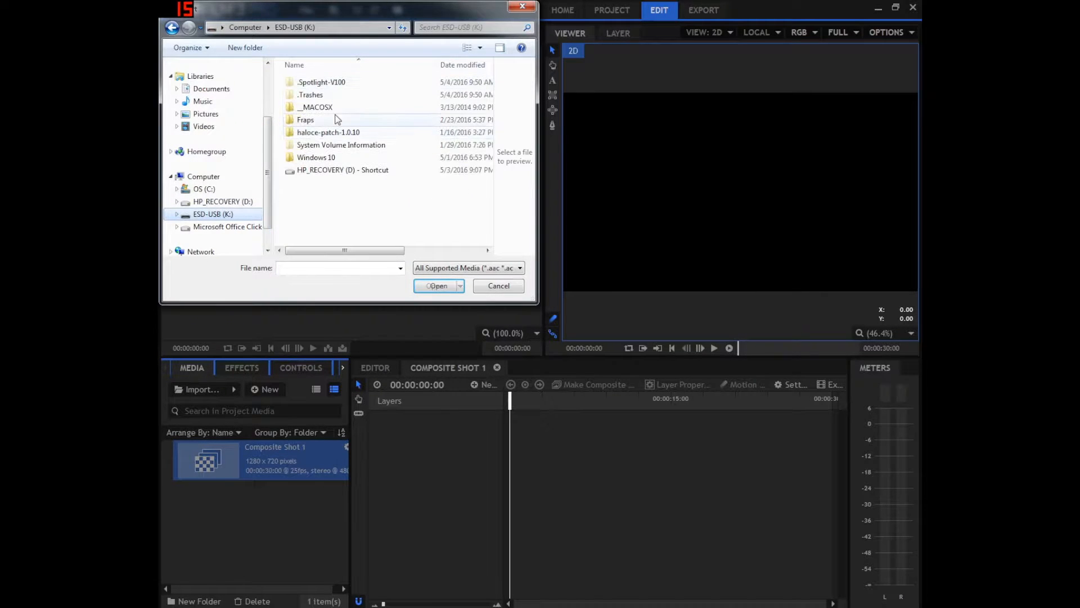
double_click(317, 119)
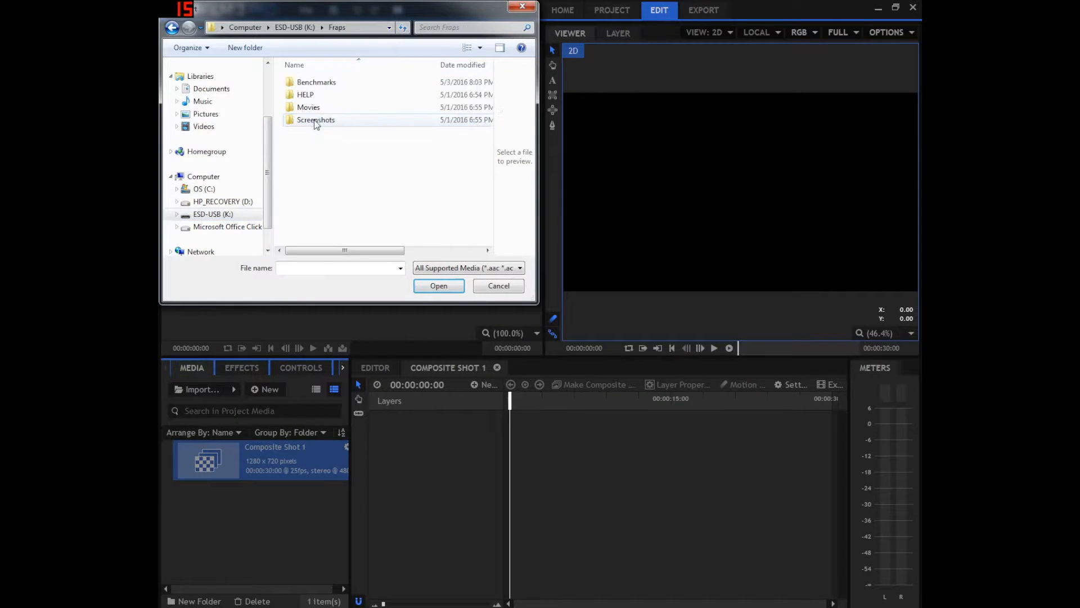
double_click(321, 106)
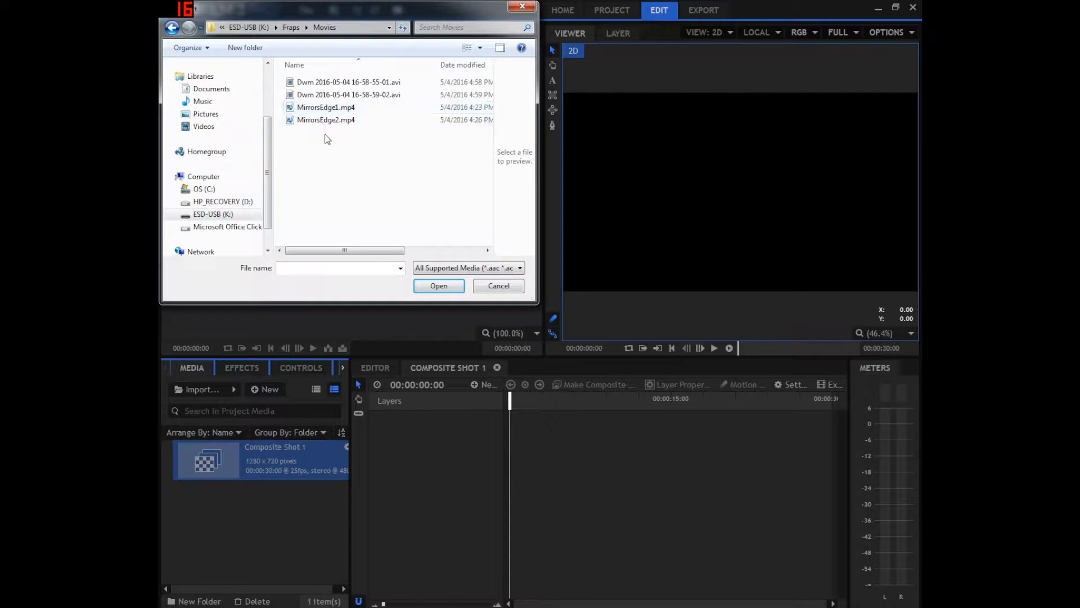
drag(327, 158, 340, 110)
click(440, 286)
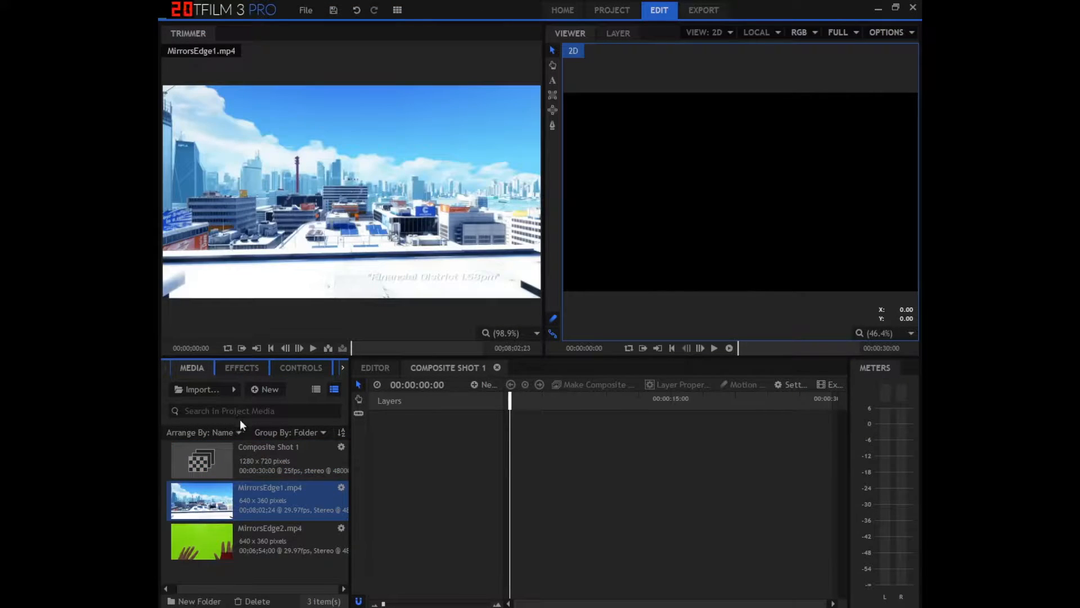
click(240, 557)
click(243, 511)
click(252, 534)
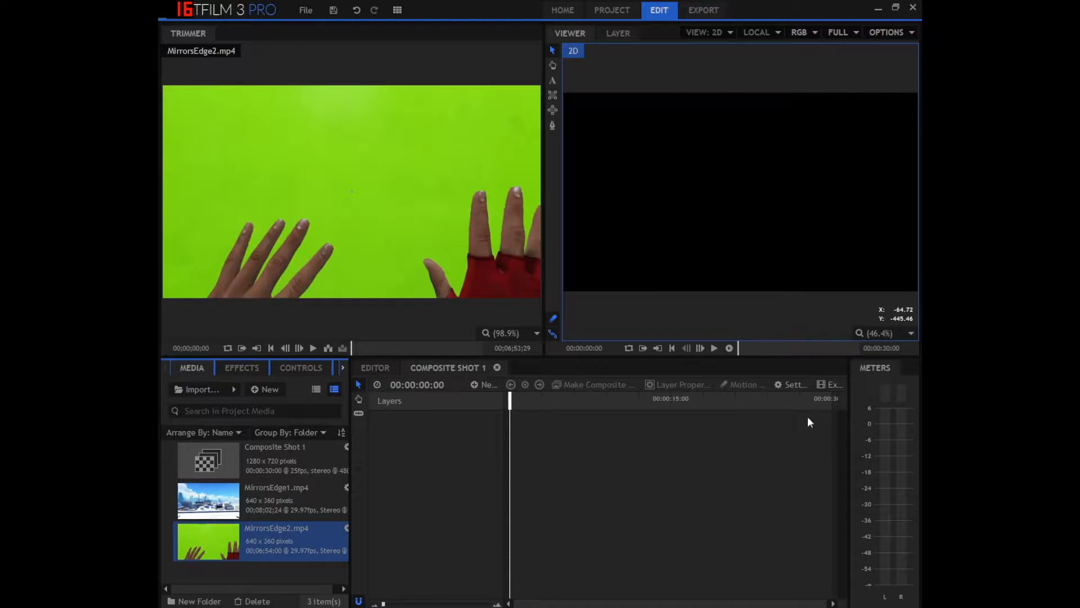
Set the duration of Composite Shot 1 to 00:16:30:00.
click(789, 385)
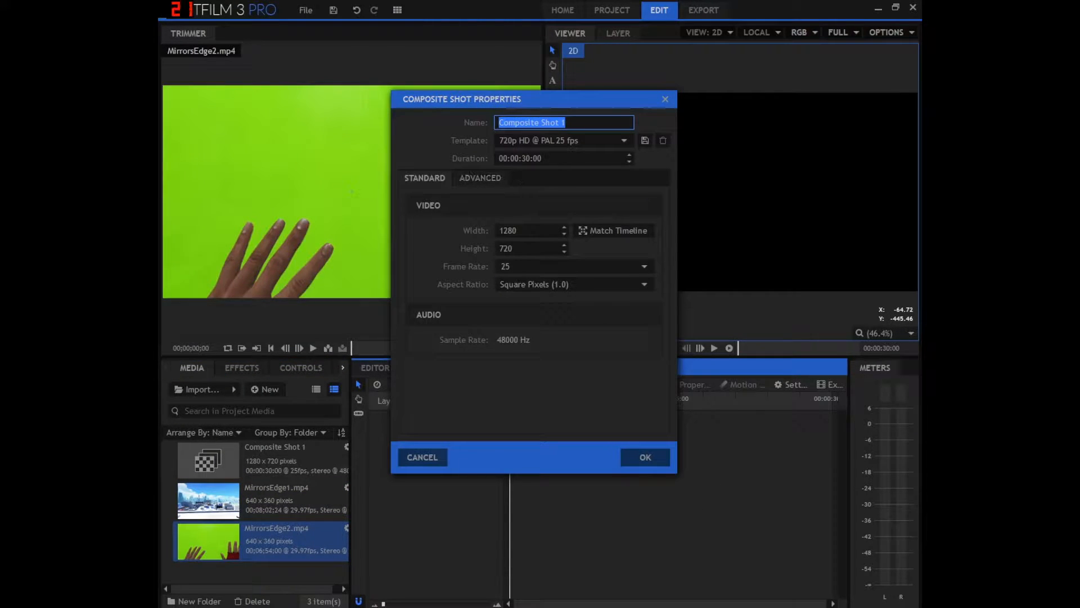
click(542, 158)
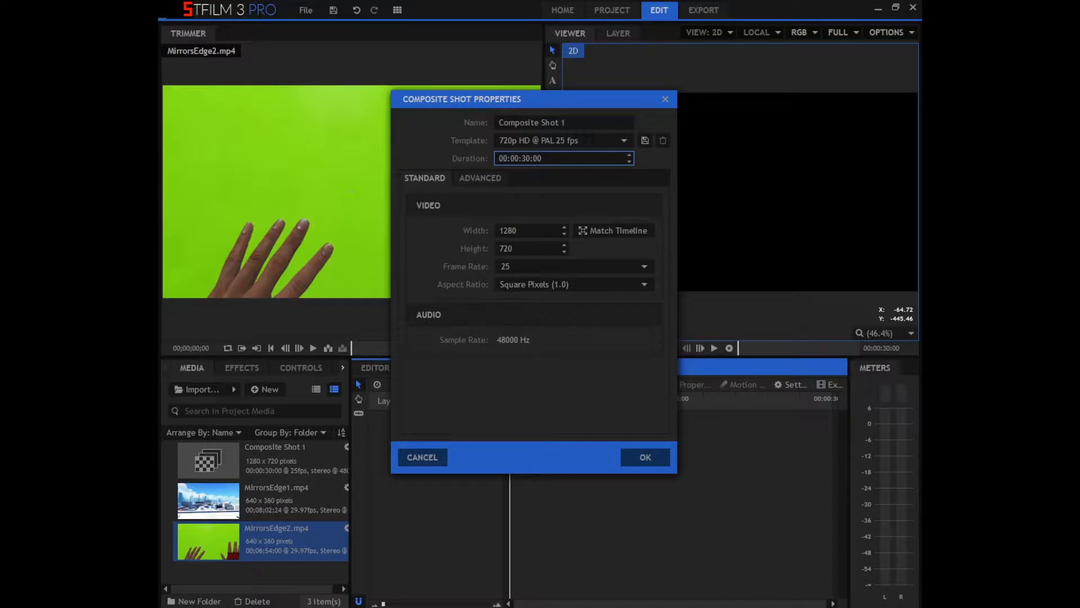
mouse_move(542, 158)
mouse_down()
mouse_move(499, 158)
mouse_move(532, 158)
mouse_move(521, 158)
mouse_up()
click(542, 158)
click(525, 158)
click(519, 159)
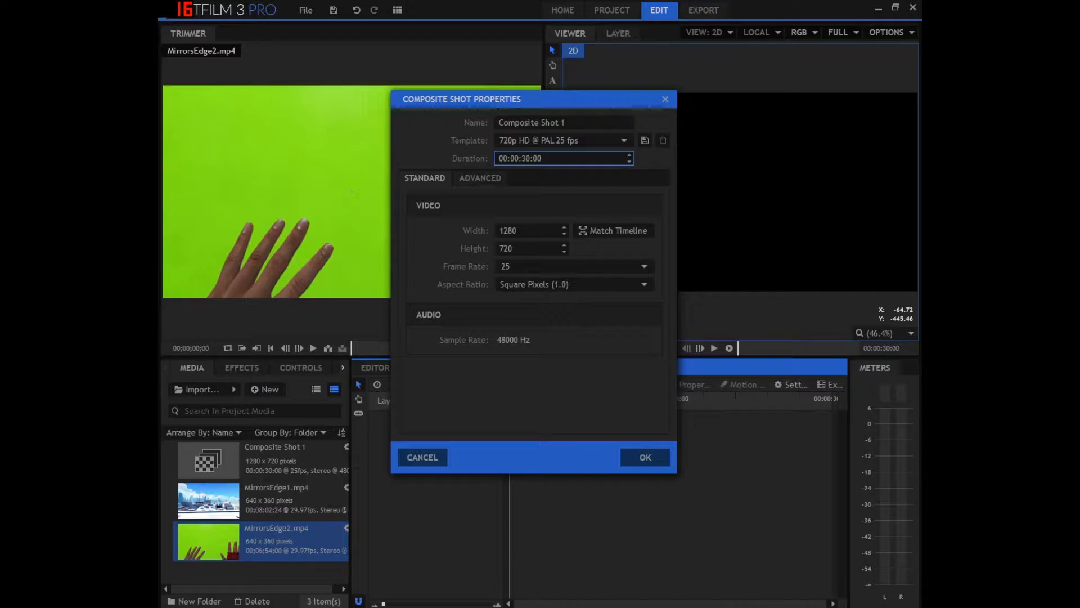
key(BackSpace)
key(BackSpace)
key(BackSpace)
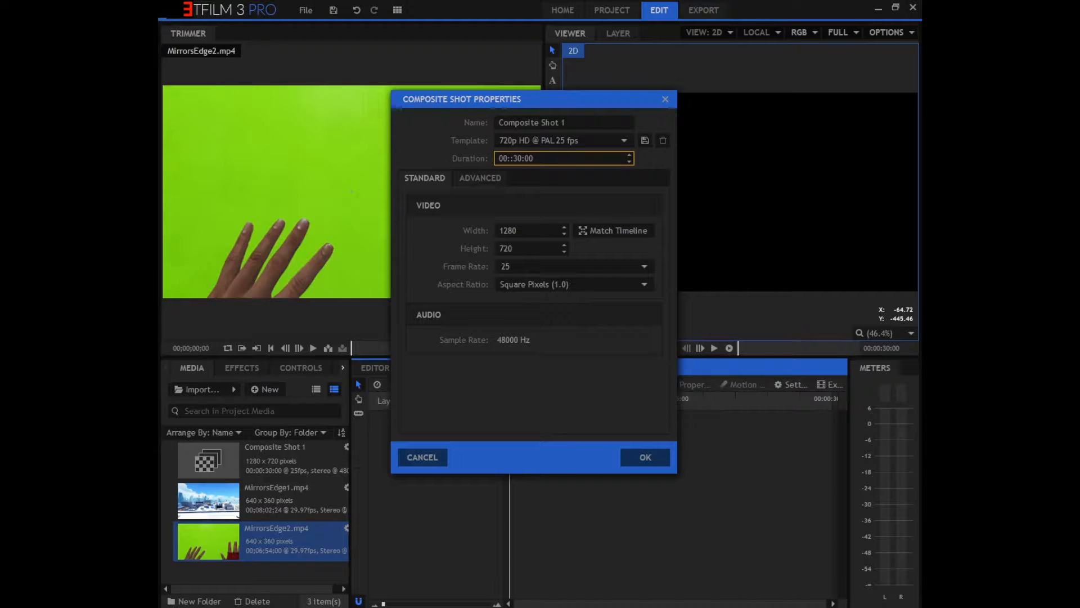
text(16)
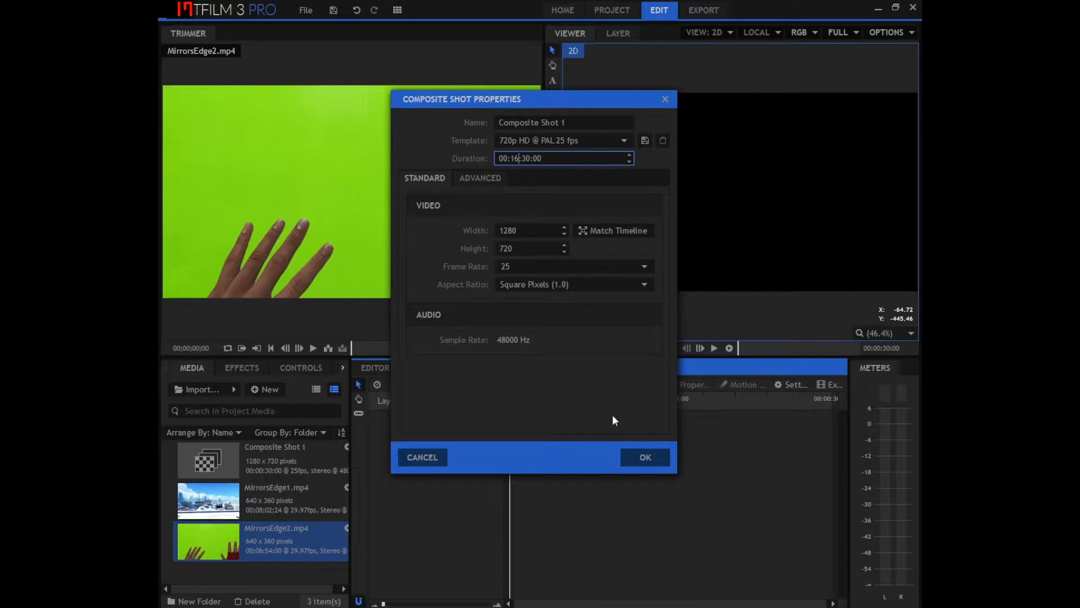
click(636, 454)
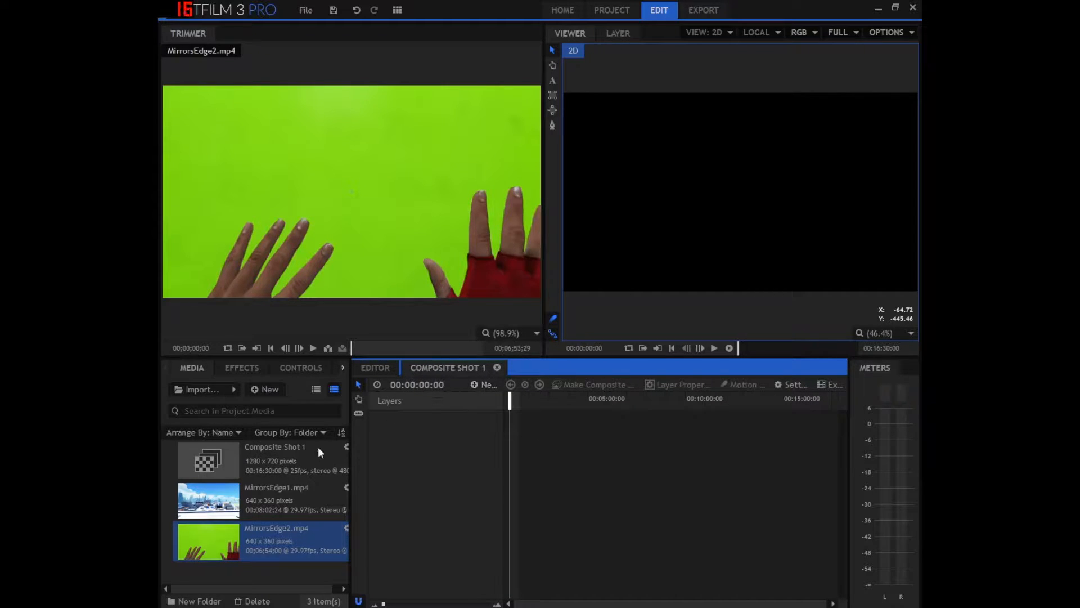
Place MirrorsEdge1.mp4 at the start of the composite shot and MirrorsEdge2.mp4 on the layer below, starting where the first clip ends.
drag(242, 492, 509, 426)
drag(254, 532, 678, 432)
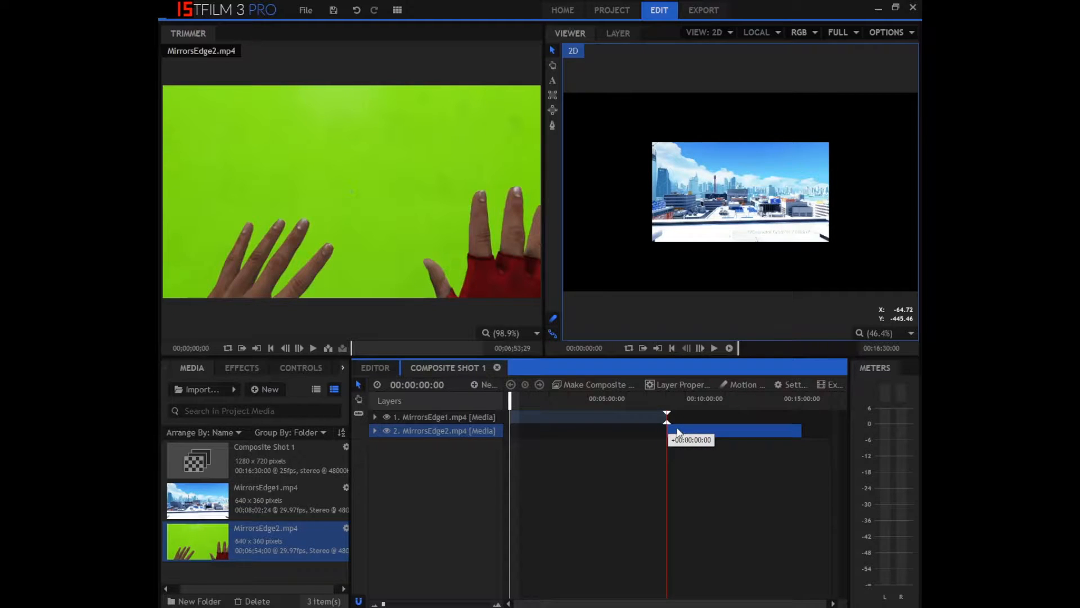
drag(679, 432, 679, 432)
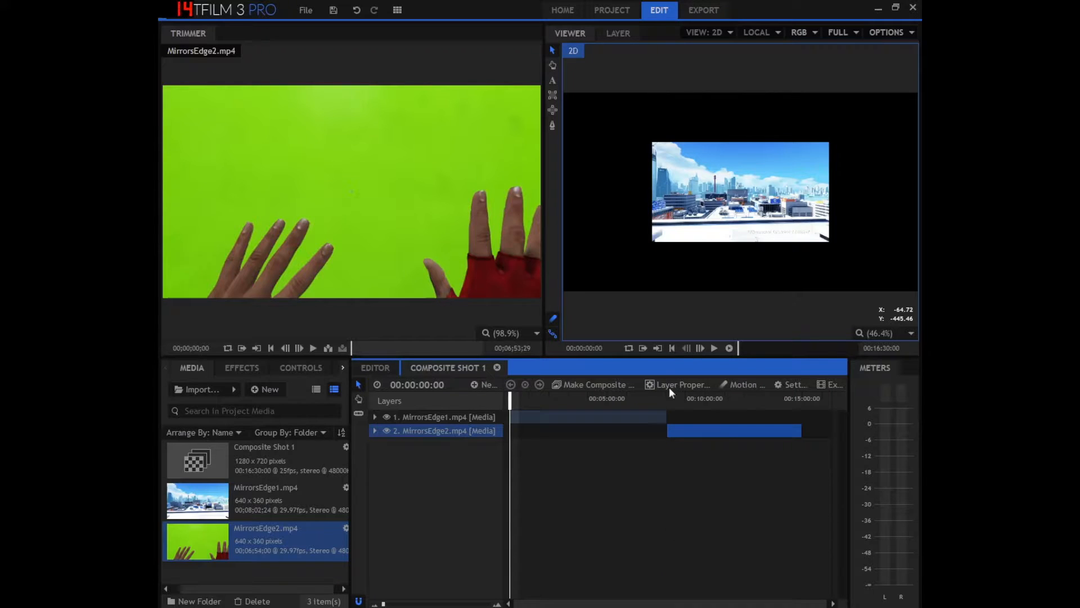
Import all images from the Images (PNG) folder of The BIGGEST MLG Green Screen Pack in the desktop's CRAP! folder.
click(212, 387)
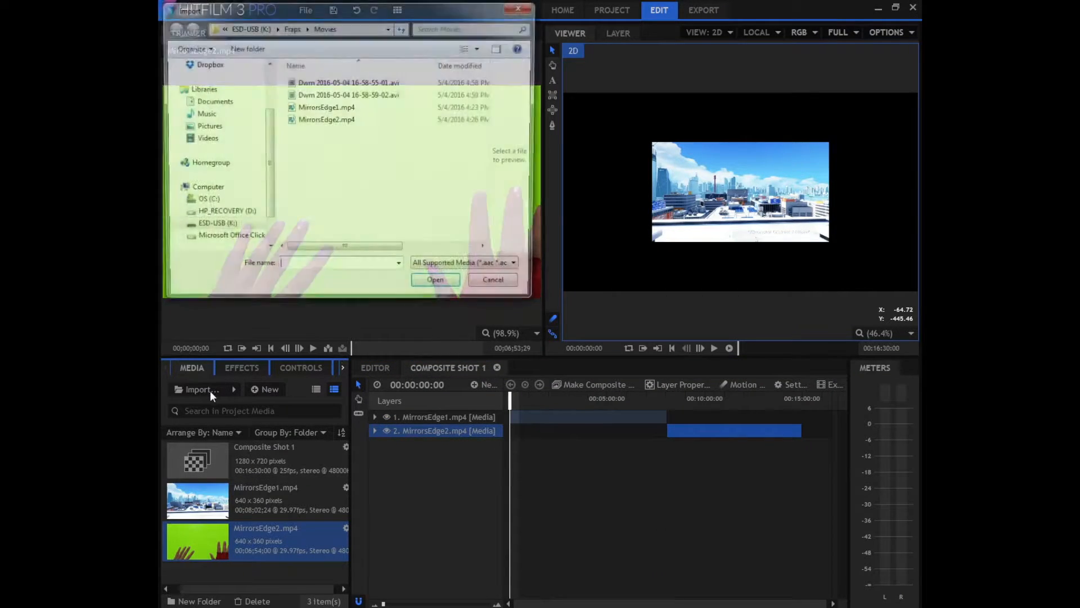
scroll(262, 164, up, 2)
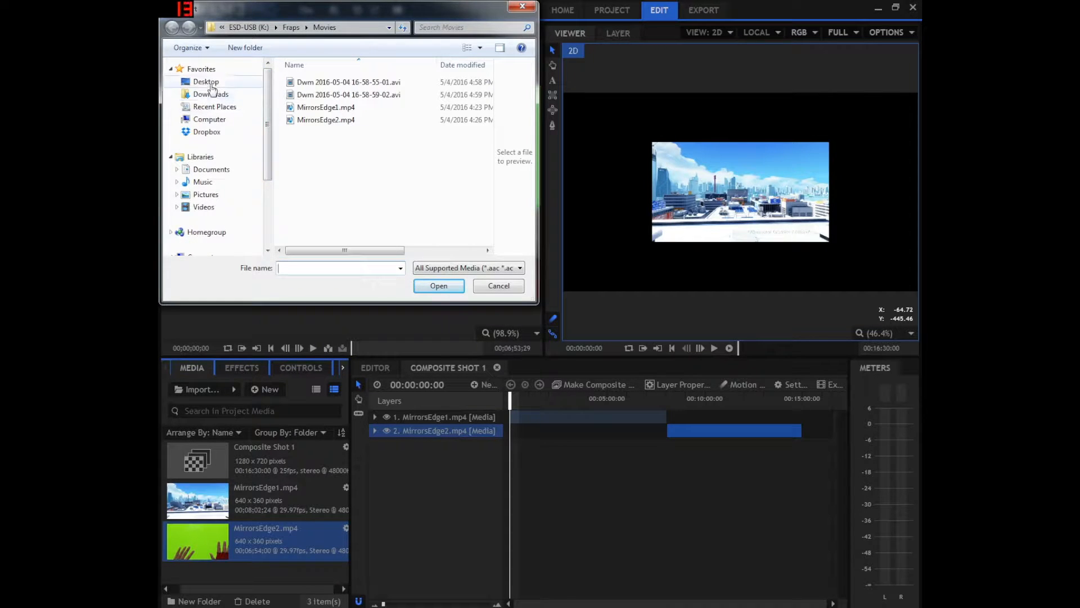
click(206, 82)
drag(487, 101, 417, 141)
double_click(359, 150)
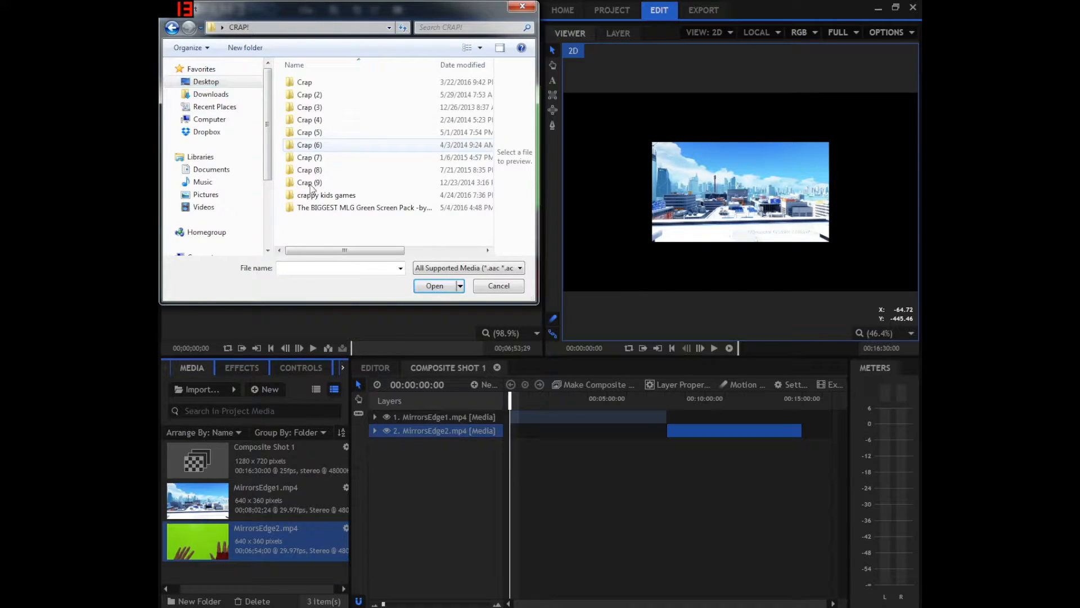
click(331, 211)
double_click(330, 208)
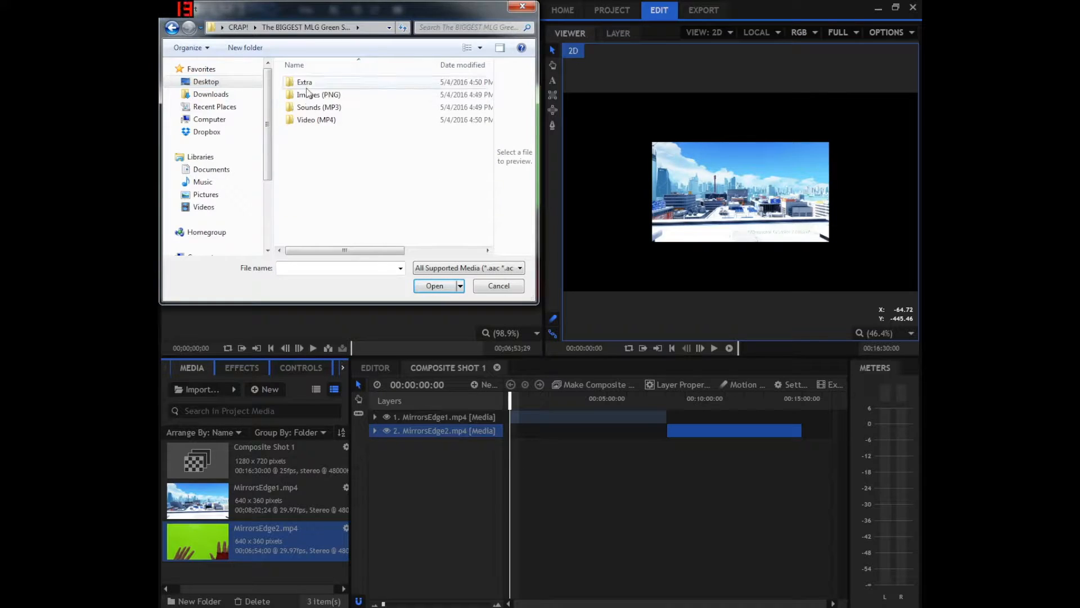
double_click(290, 94)
drag(287, 93, 471, 370)
click(434, 286)
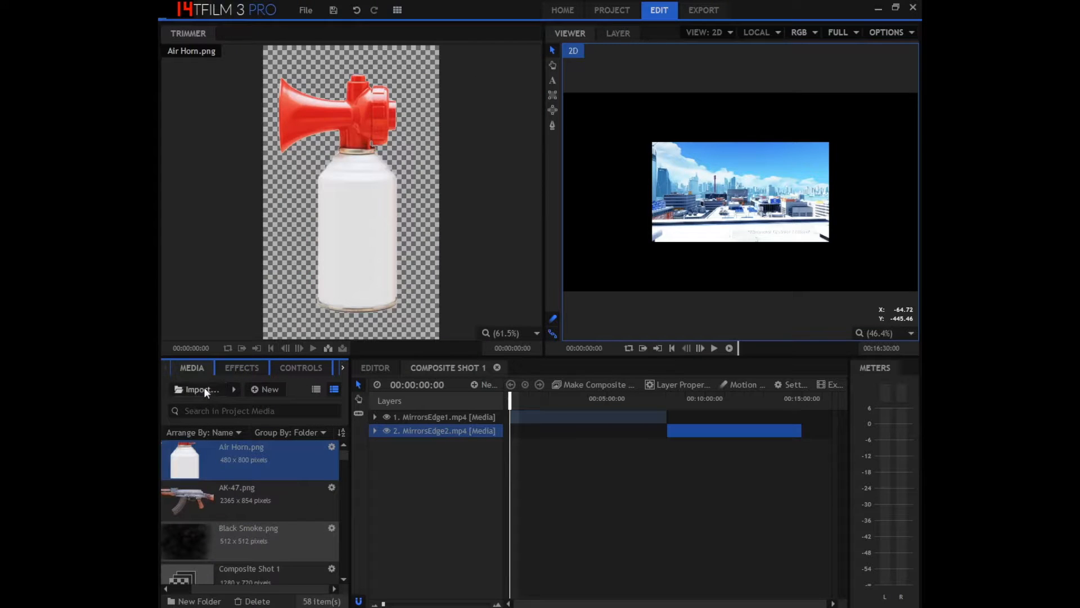
Import all audio files from the green screen pack's Sounds (MP3) folder.
click(204, 386)
click(250, 27)
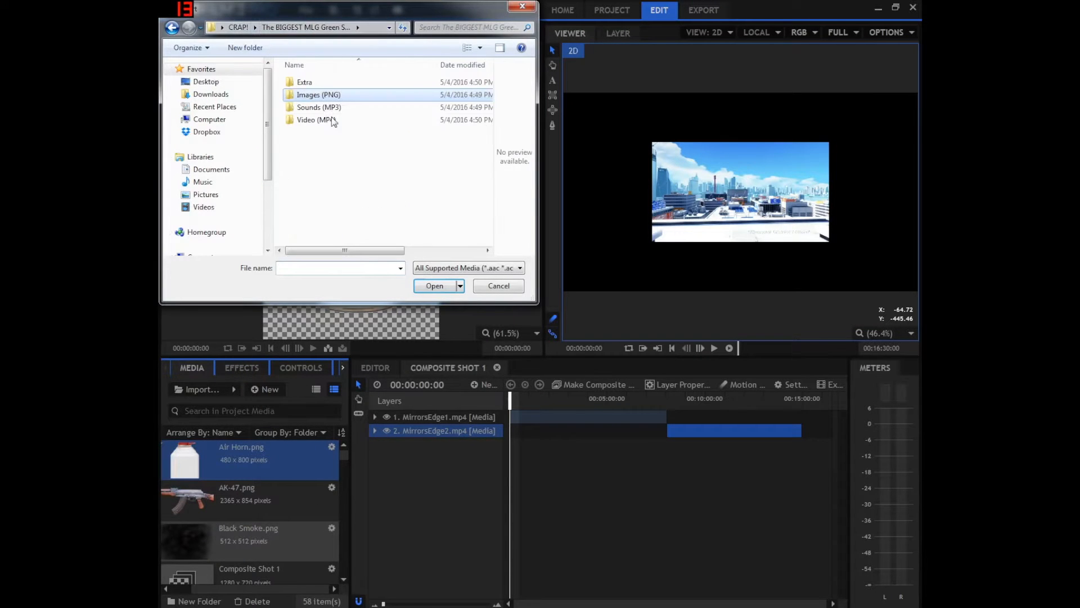
double_click(318, 112)
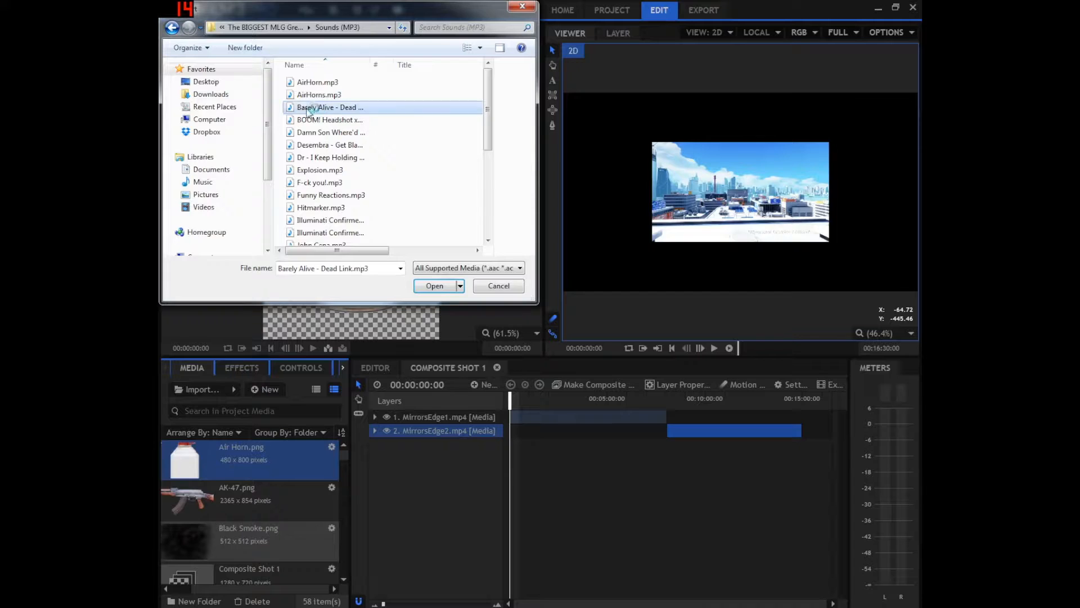
drag(279, 77, 358, 280)
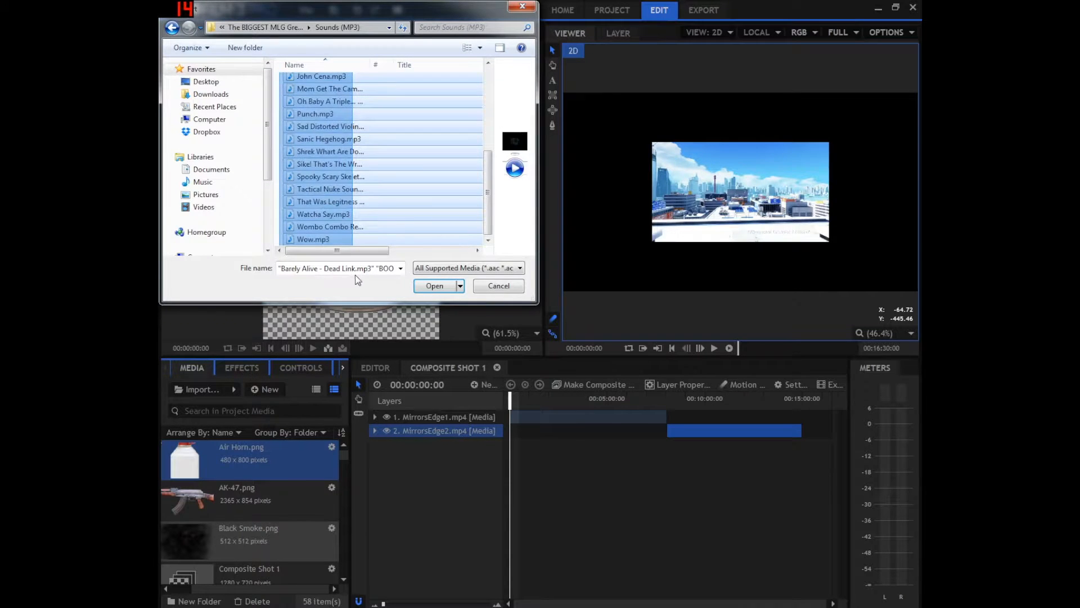
click(434, 286)
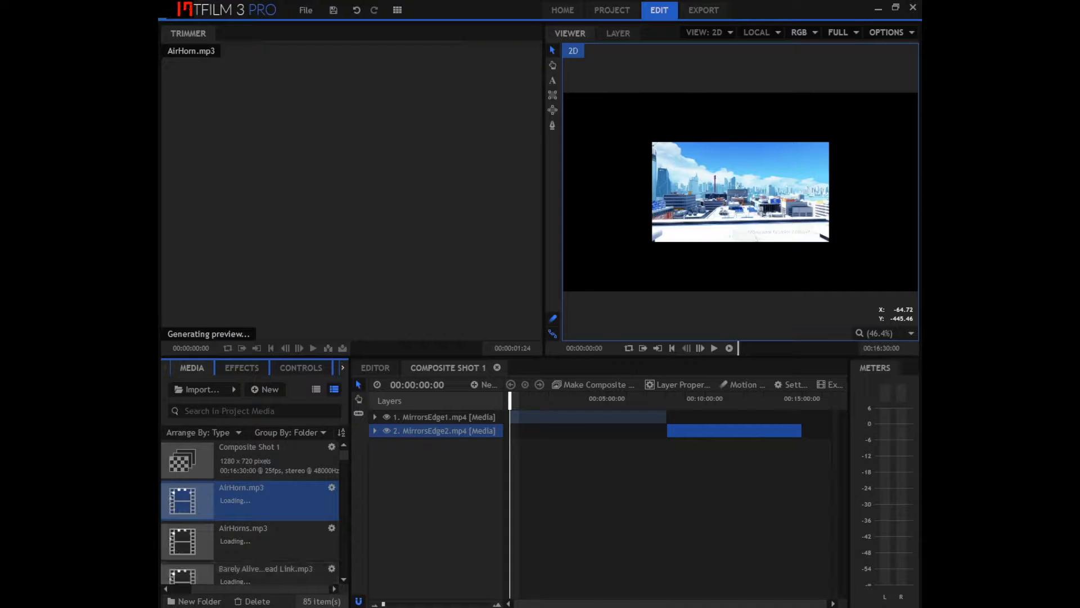
Import the clips from the green screen pack's Video (MP4) folder.
click(207, 391)
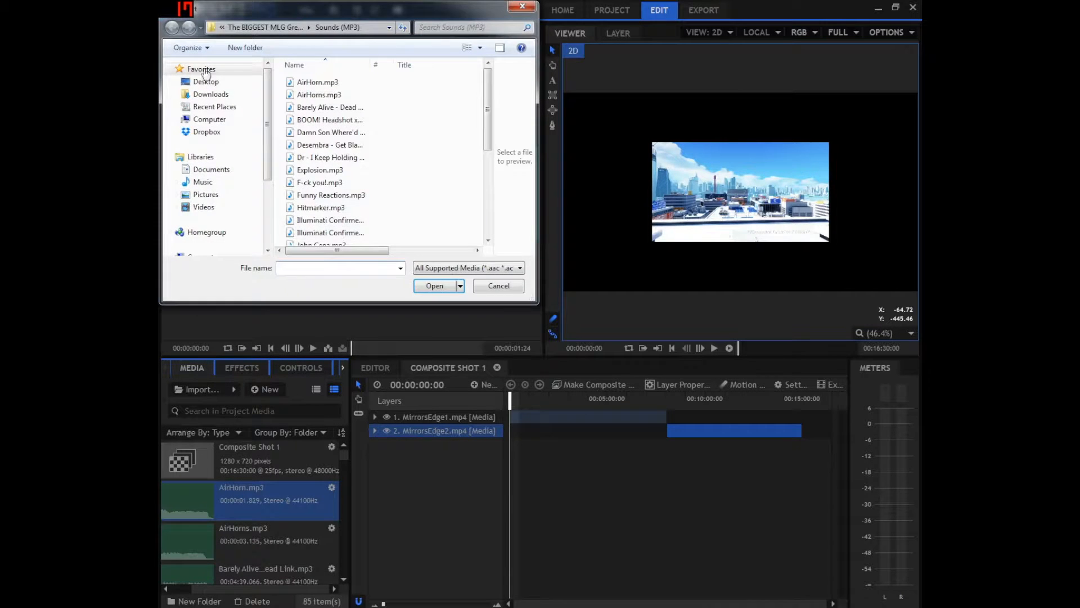
click(245, 28)
double_click(315, 120)
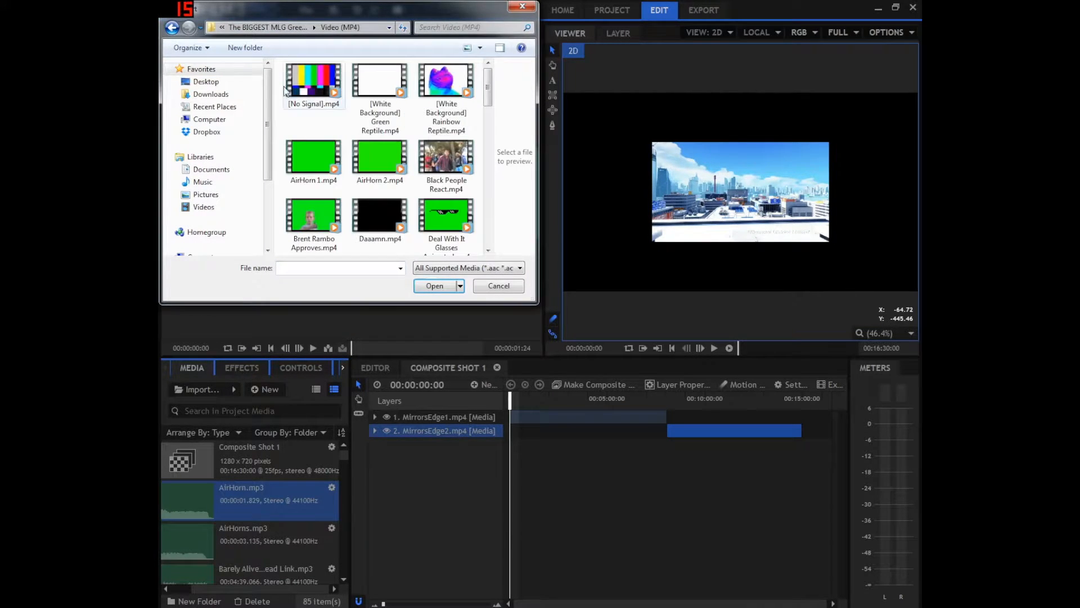
drag(281, 87, 459, 229)
click(434, 285)
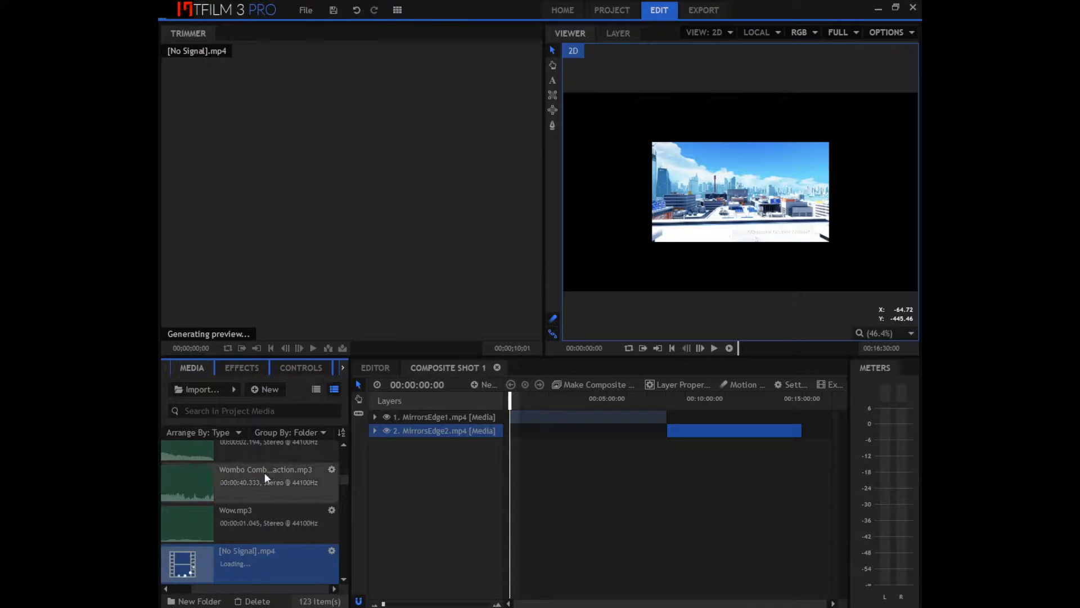
Import Brand New Intro.mp4 from the music folder inside Downloads.
click(197, 389)
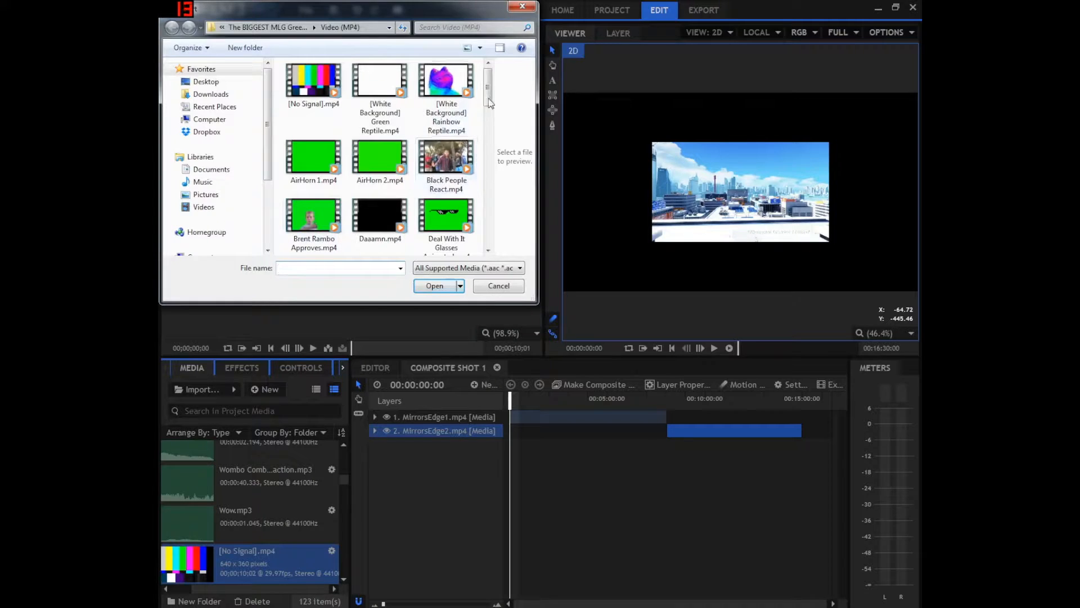
mouse_move(487, 79)
mouse_down()
mouse_move(487, 158)
mouse_move(487, 98)
mouse_up()
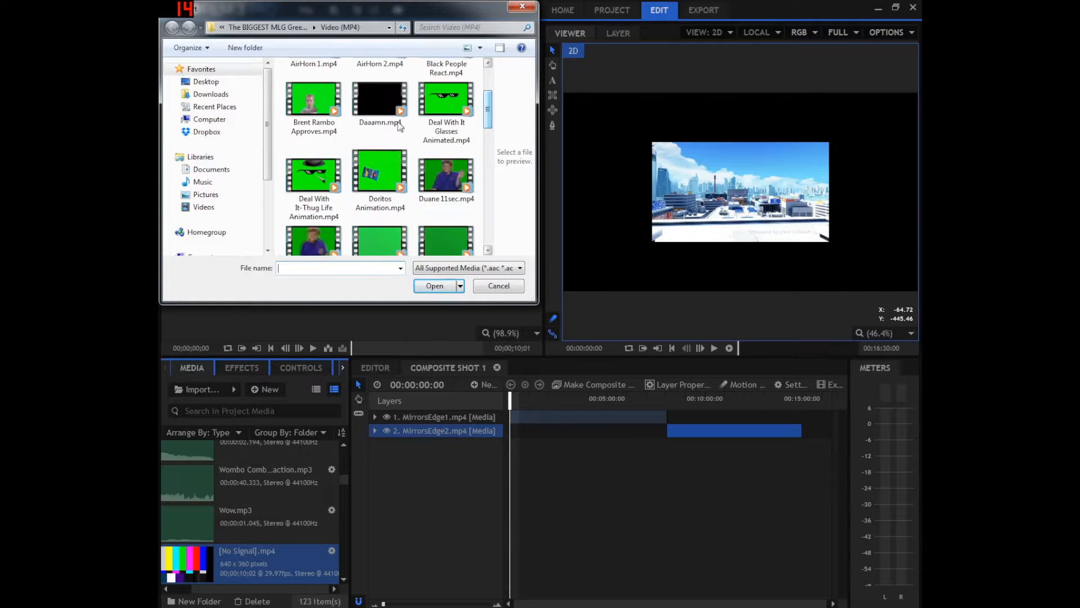
click(221, 86)
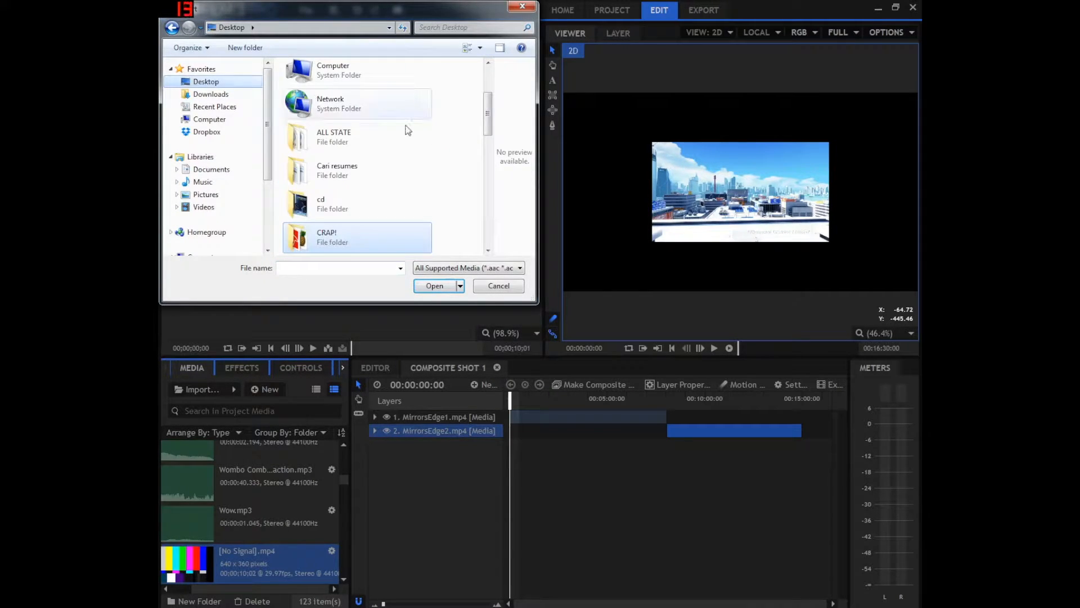
click(206, 95)
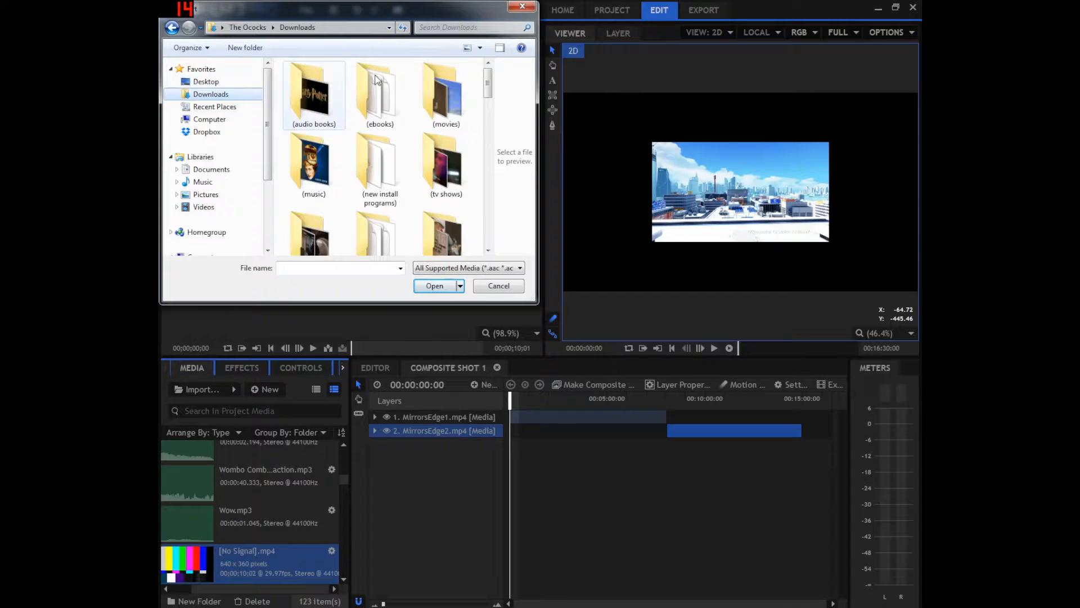
drag(489, 102, 485, 151)
double_click(380, 144)
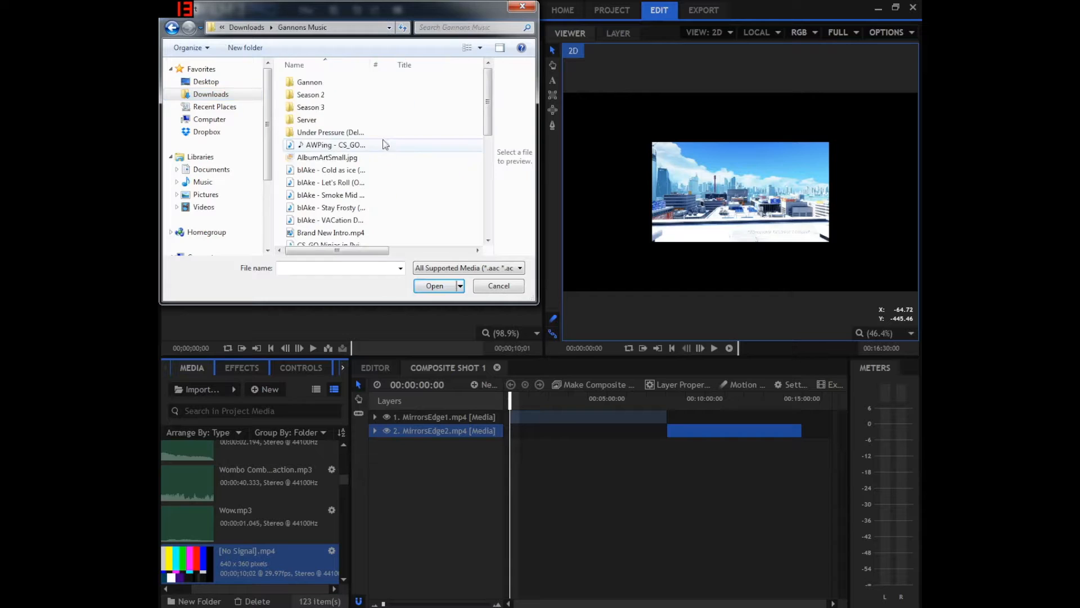
scroll(352, 147, down, 3)
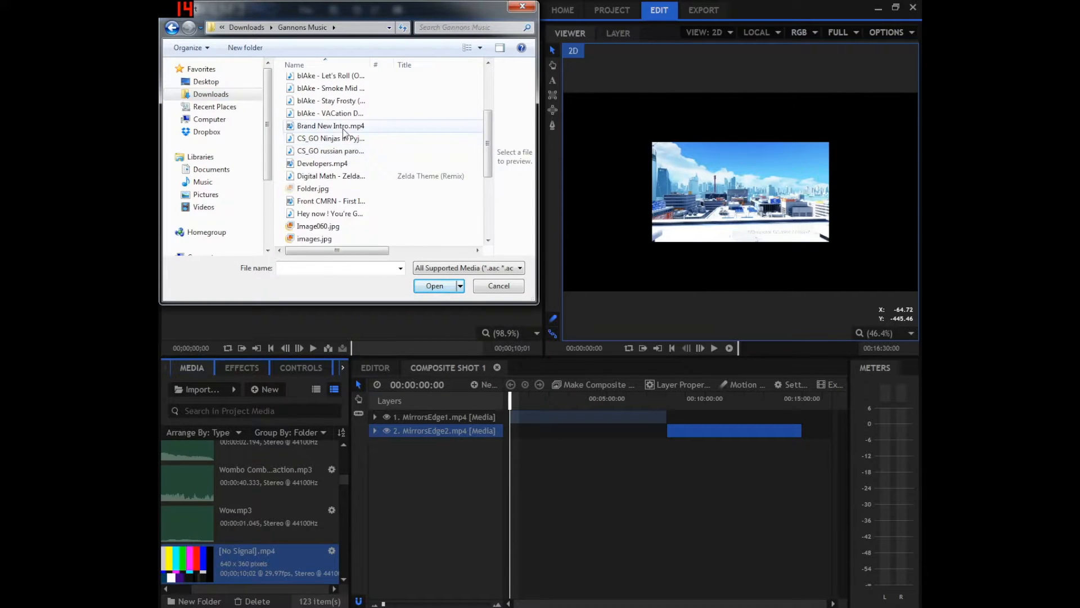
double_click(345, 126)
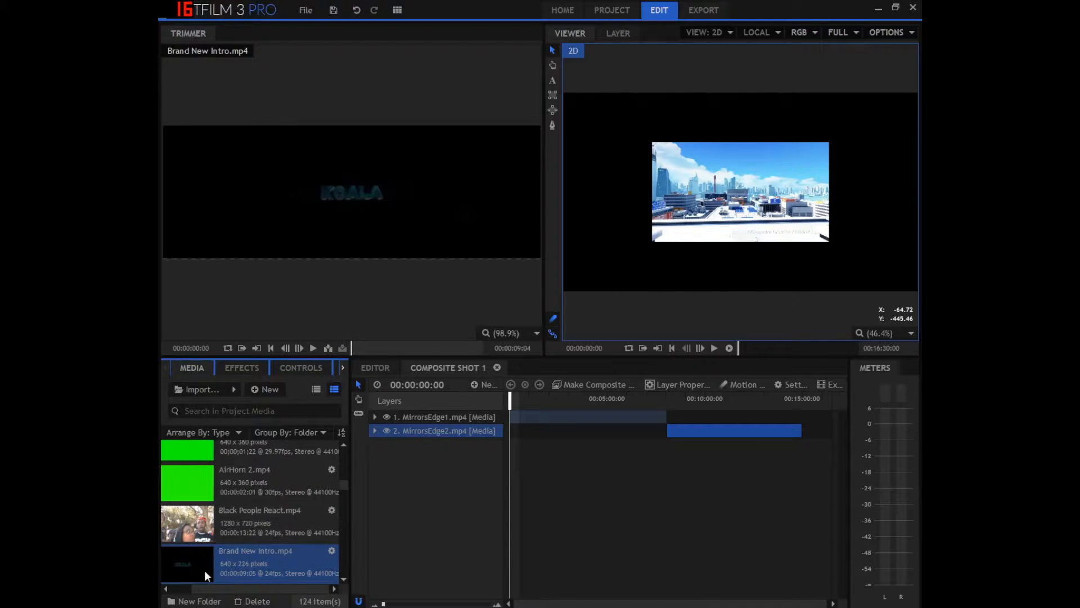
Add Brand New Intro.mp4 as the top layer at the start of the composite shot and play it back.
drag(511, 404, 490, 404)
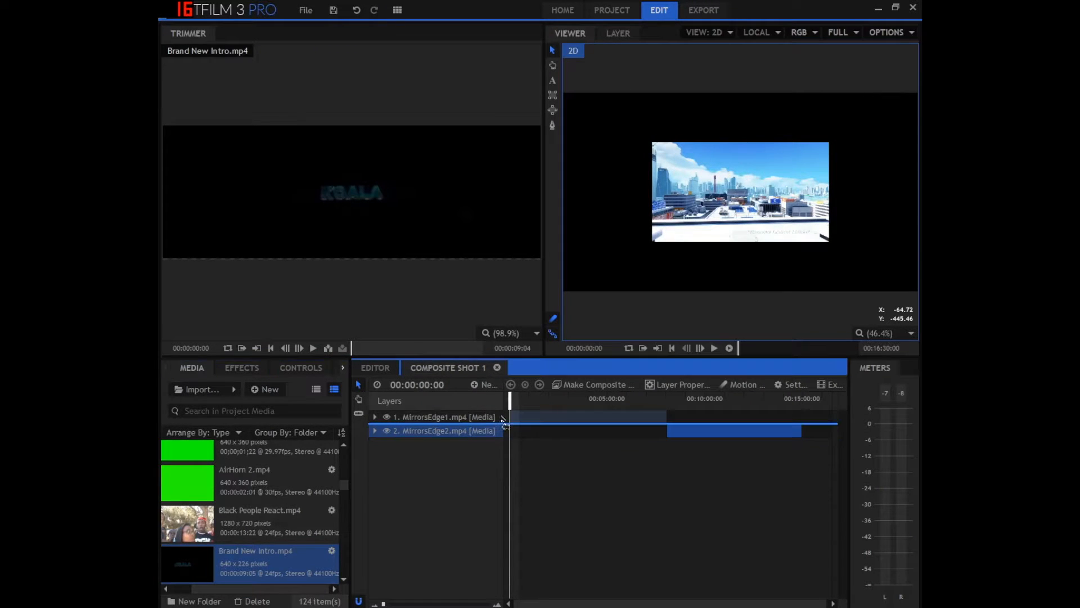
drag(511, 418, 511, 415)
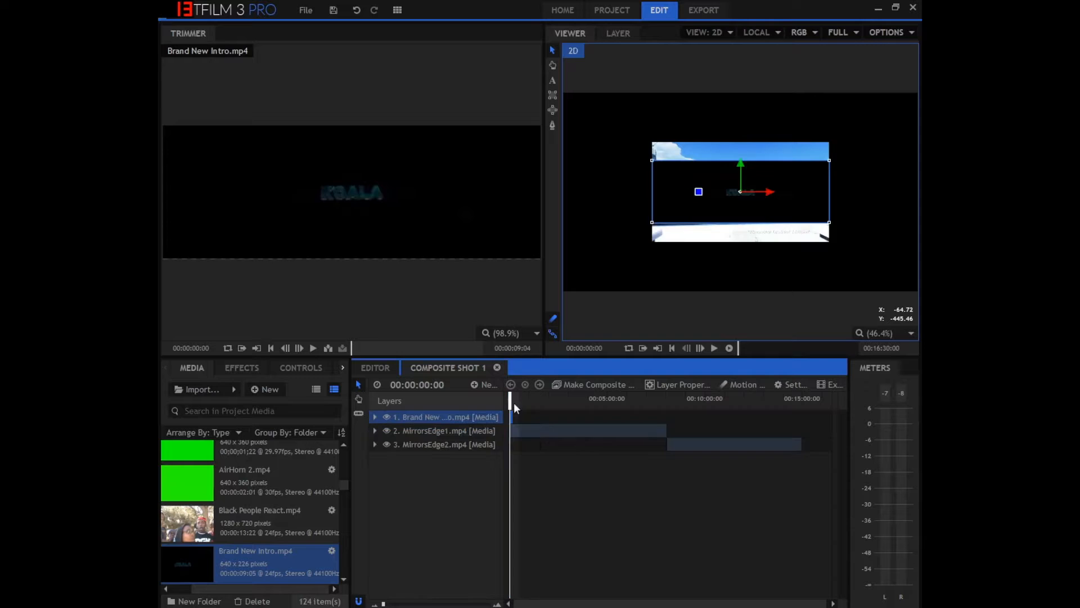
click(714, 347)
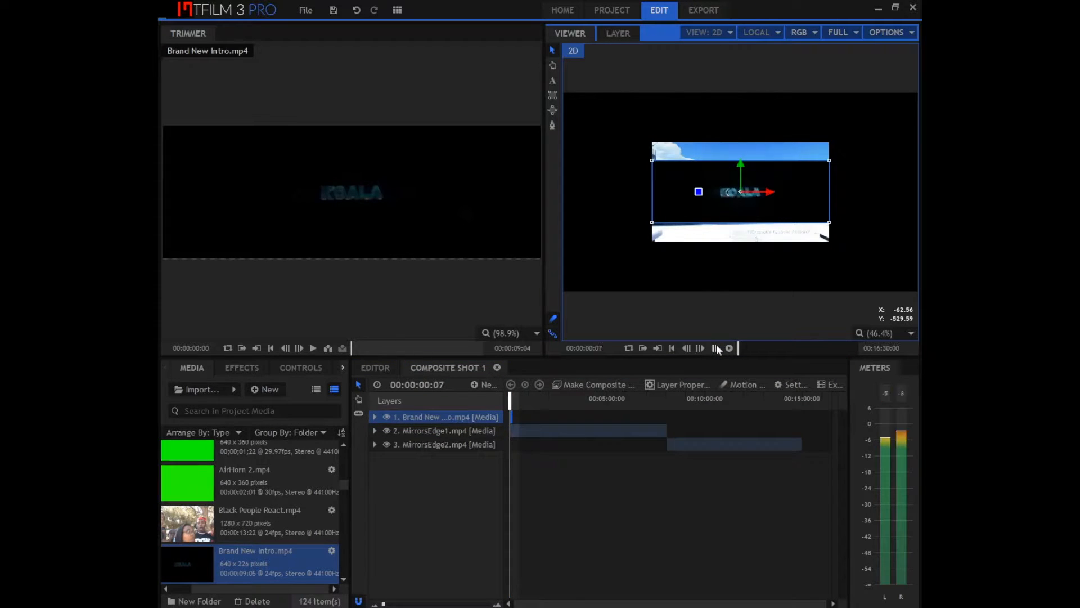
Scale MirrorsEdge1.mp4 up to fill the frame and enlarge the Brand New Intro.mp4 layer over it.
click(433, 430)
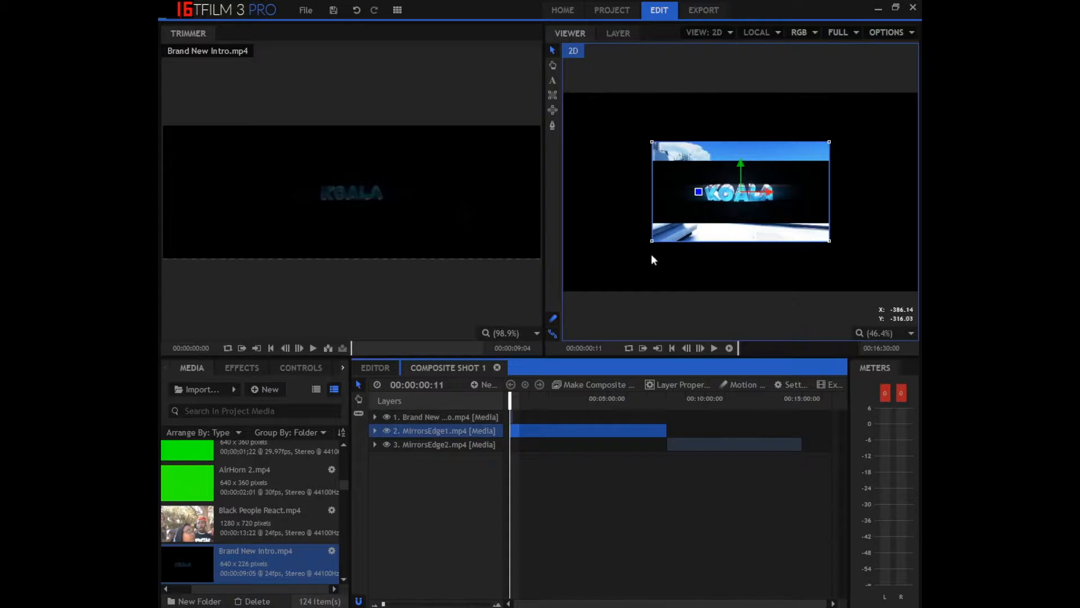
drag(651, 242, 567, 288)
click(432, 447)
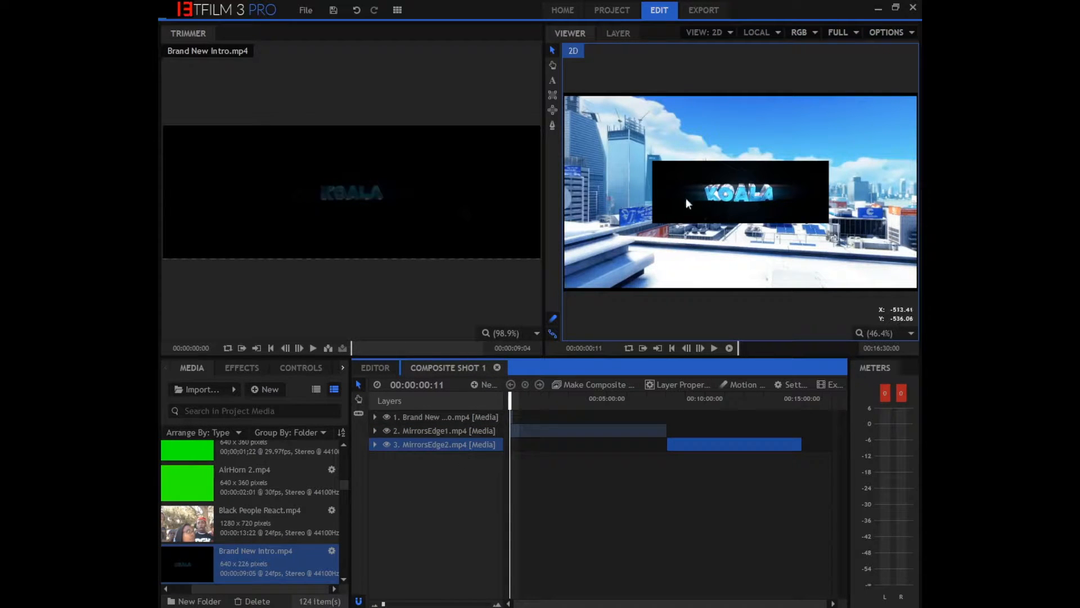
click(423, 417)
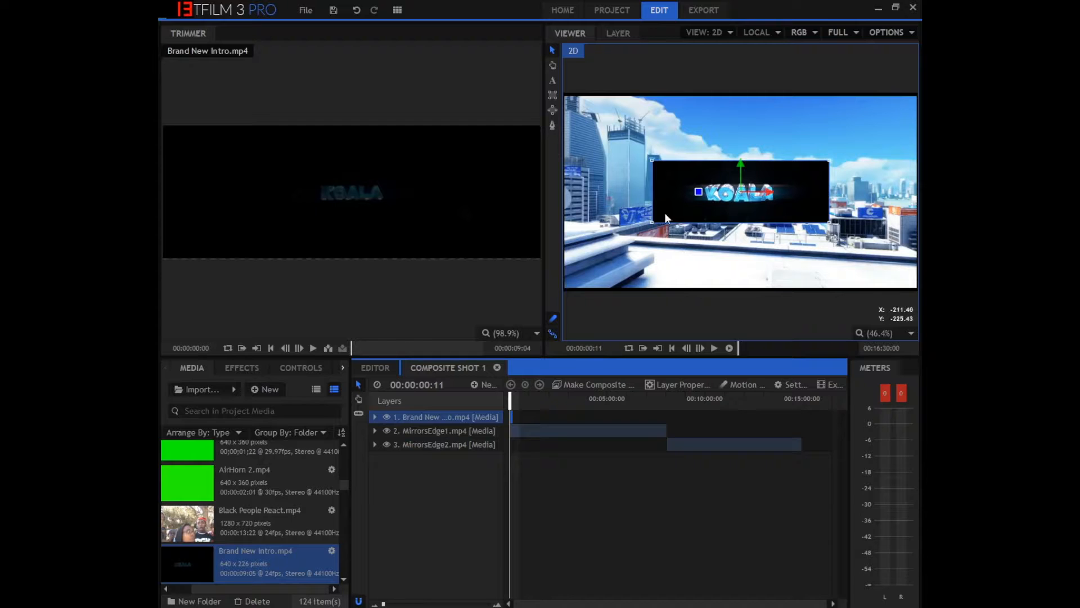
drag(651, 223, 613, 272)
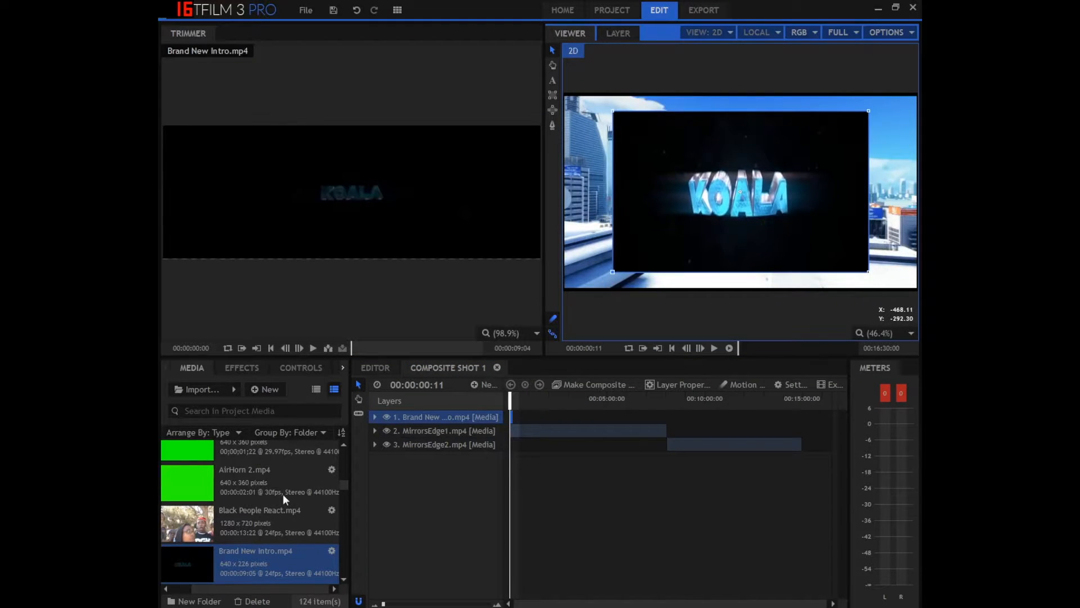
Move MirrorsEdge2.mp4 to the top of the layer stack and stretch Brand New Intro.mp4 further towards the frame edges.
click(431, 445)
drag(433, 450, 458, 404)
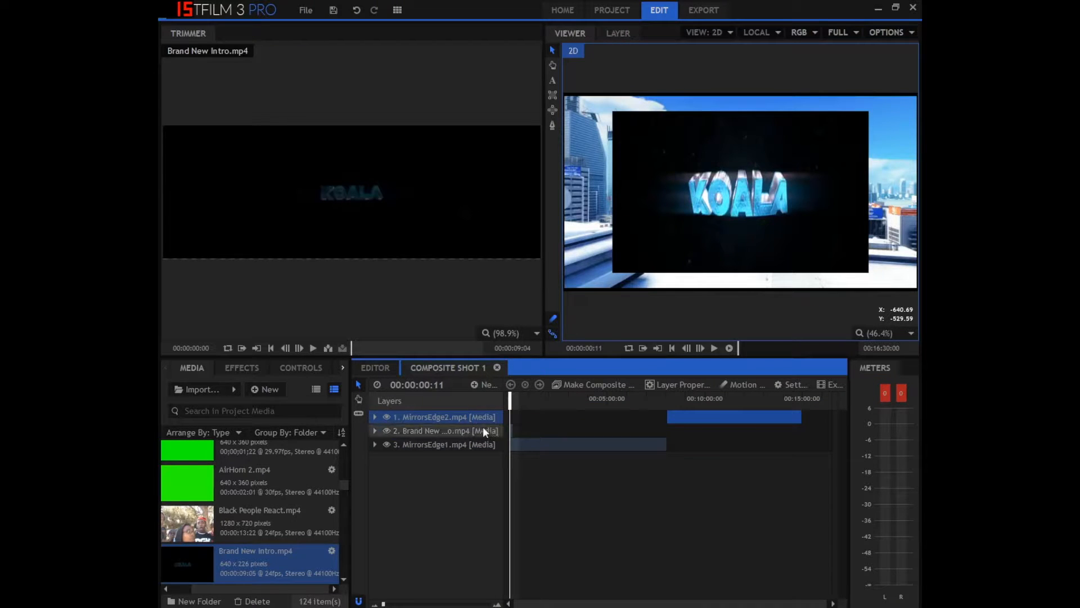
click(435, 432)
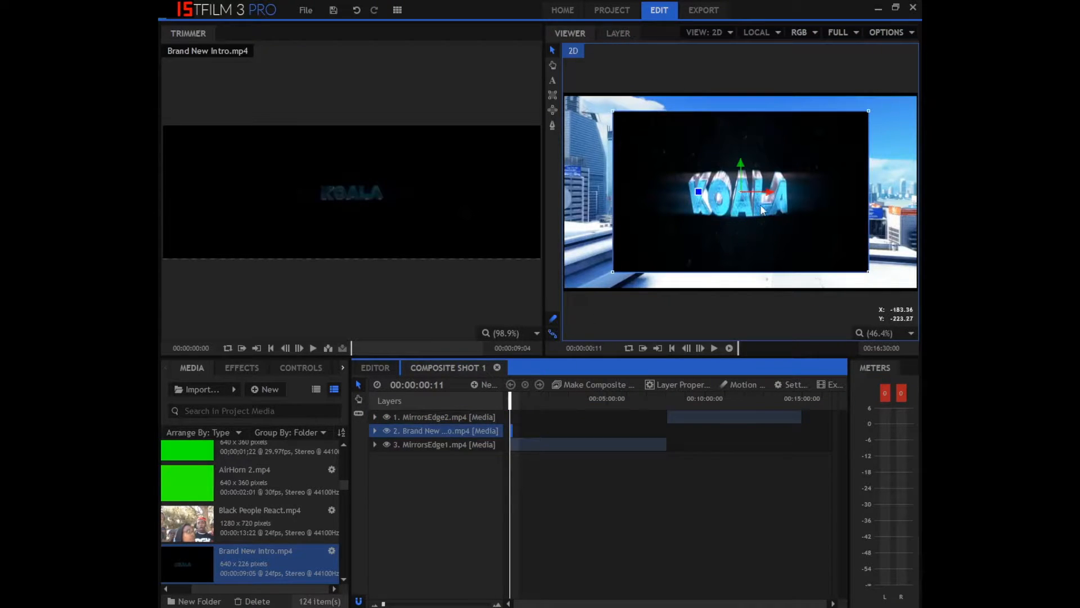
drag(866, 109, 909, 102)
drag(575, 279, 735, 201)
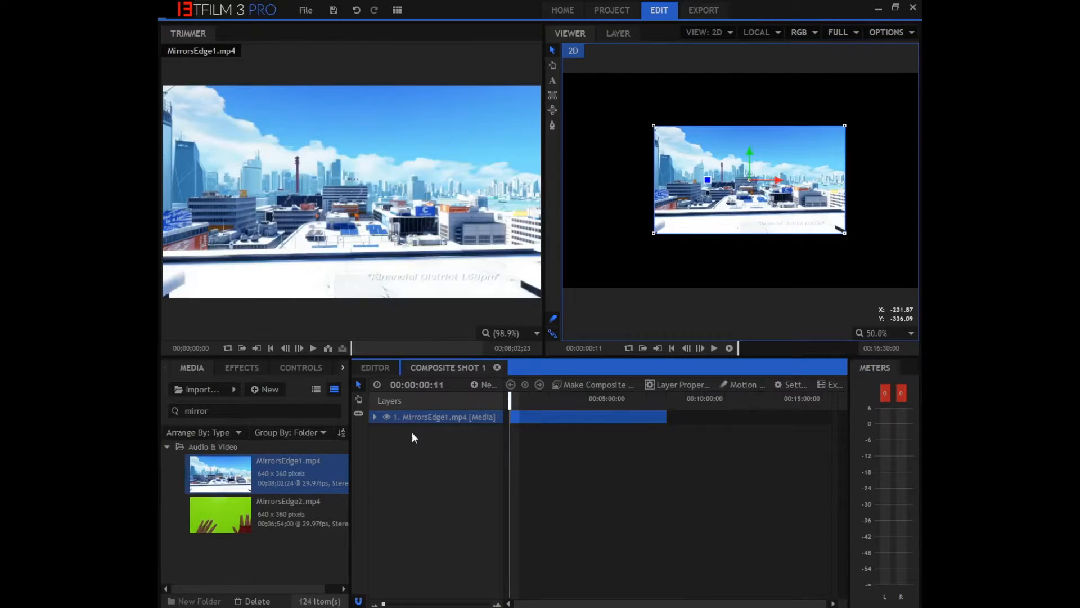
Place MirrorsEdge2.mp4 on the layer below MirrorsEdge1.mp4, starting where that clip ends, and scale it to fill the frame.
drag(262, 508, 674, 427)
drag(544, 394, 812, 394)
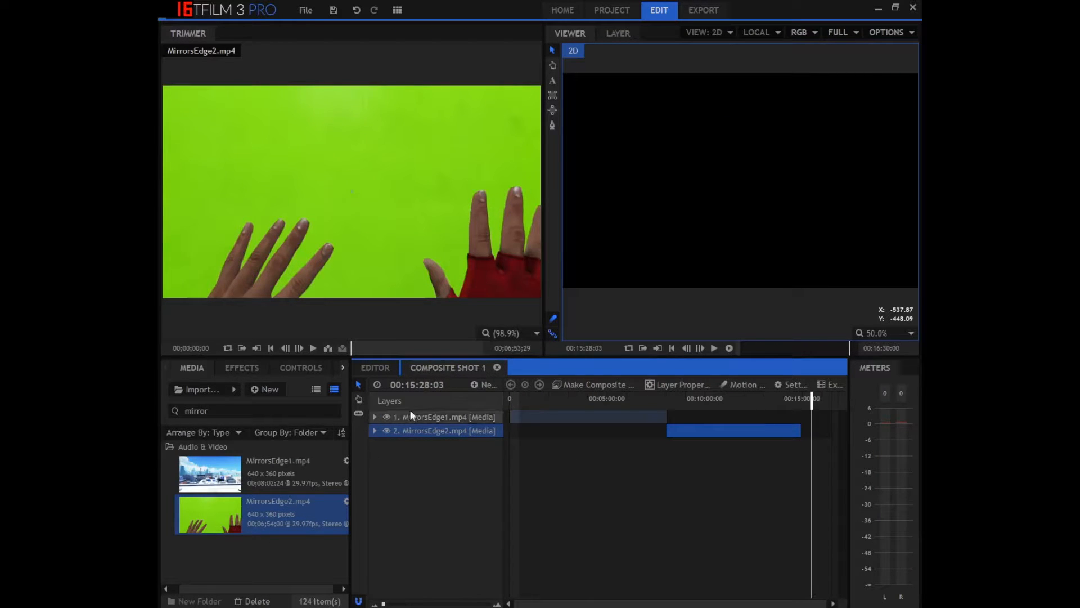
drag(798, 398, 718, 393)
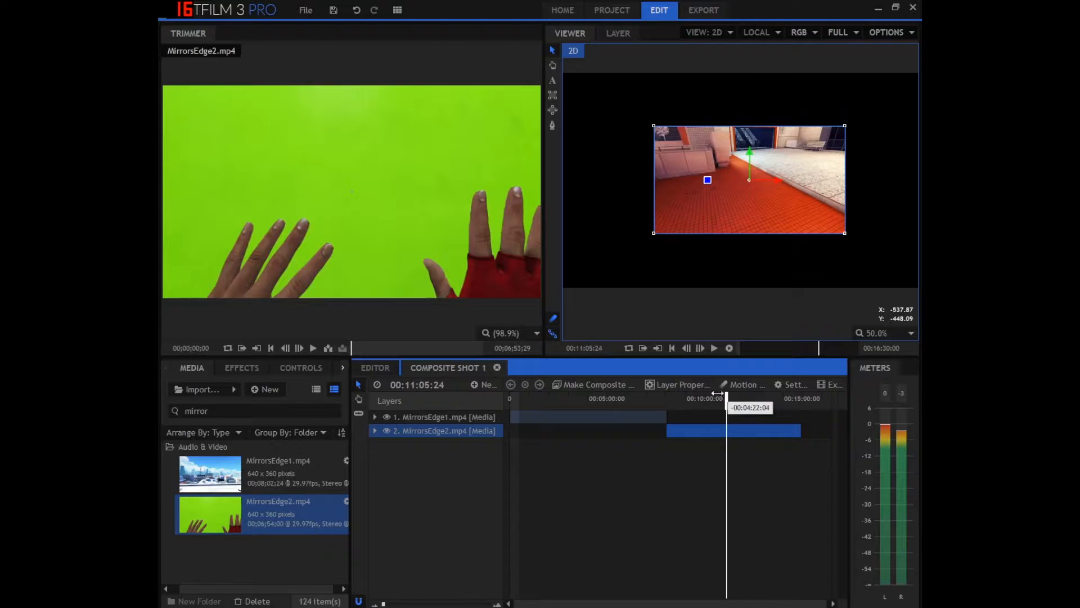
mouse_move(658, 246)
mouse_down()
mouse_move(657, 229)
mouse_move(652, 237)
mouse_up()
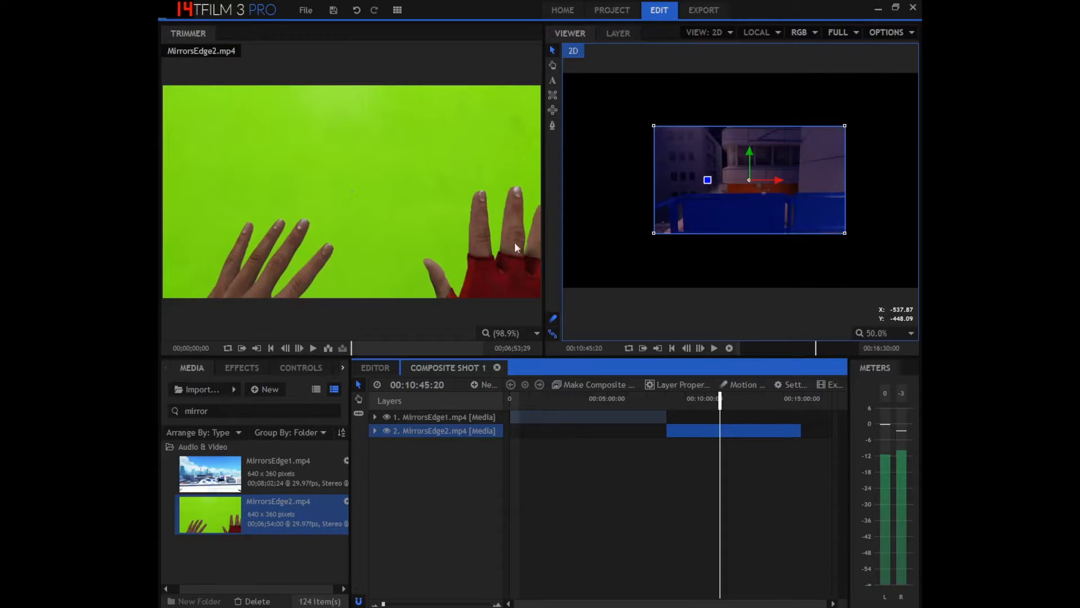
click(654, 234)
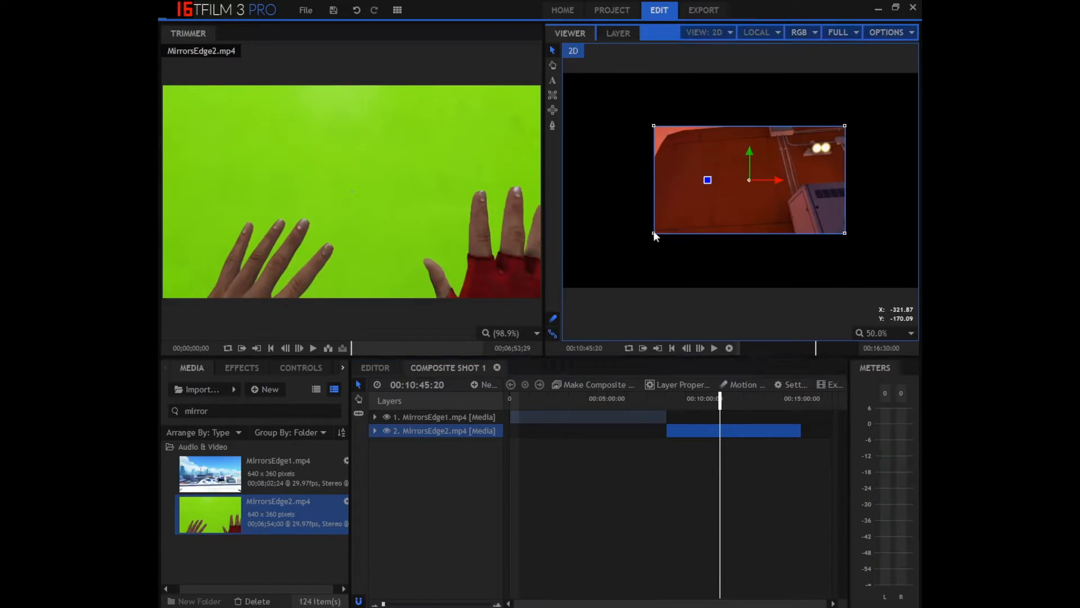
drag(653, 233, 593, 281)
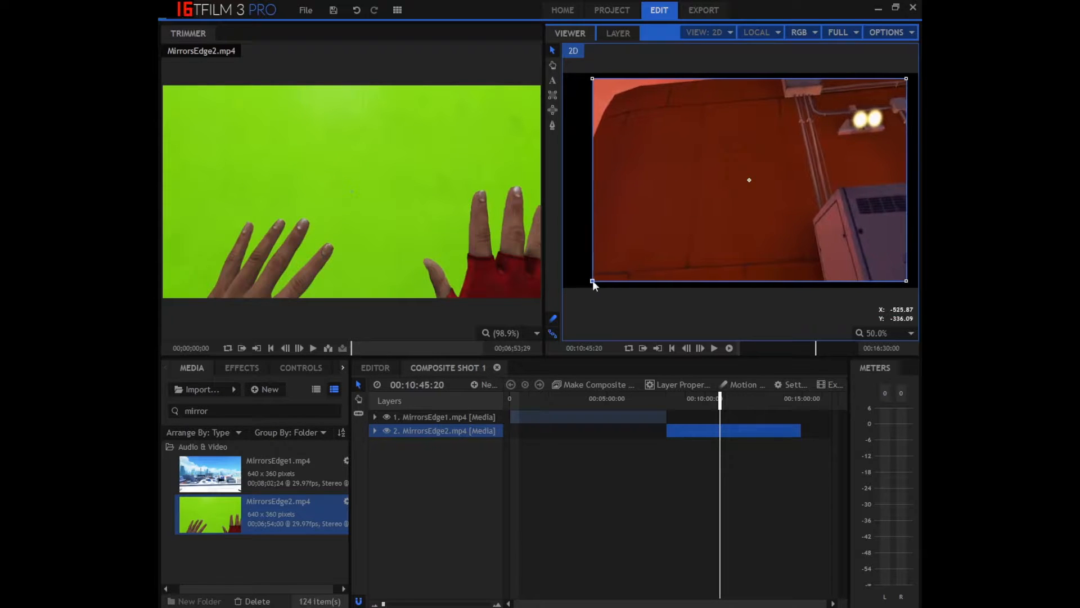
drag(649, 228, 645, 231)
drag(589, 282, 570, 292)
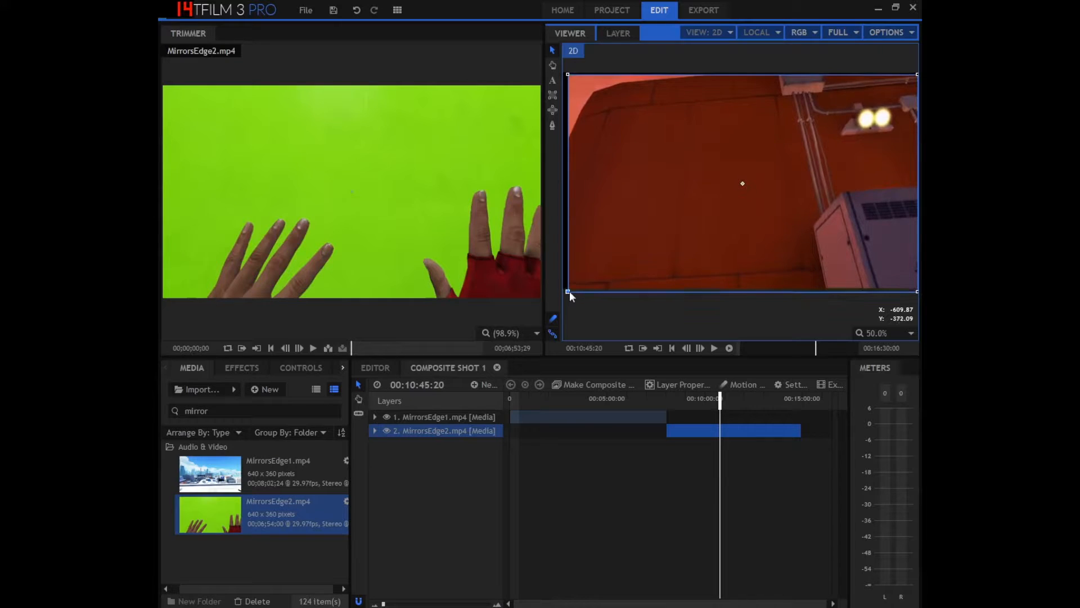
drag(612, 263, 608, 261)
Scale and reposition MirrorsEdge1.mp4 so that it fills the composite frame.
click(447, 417)
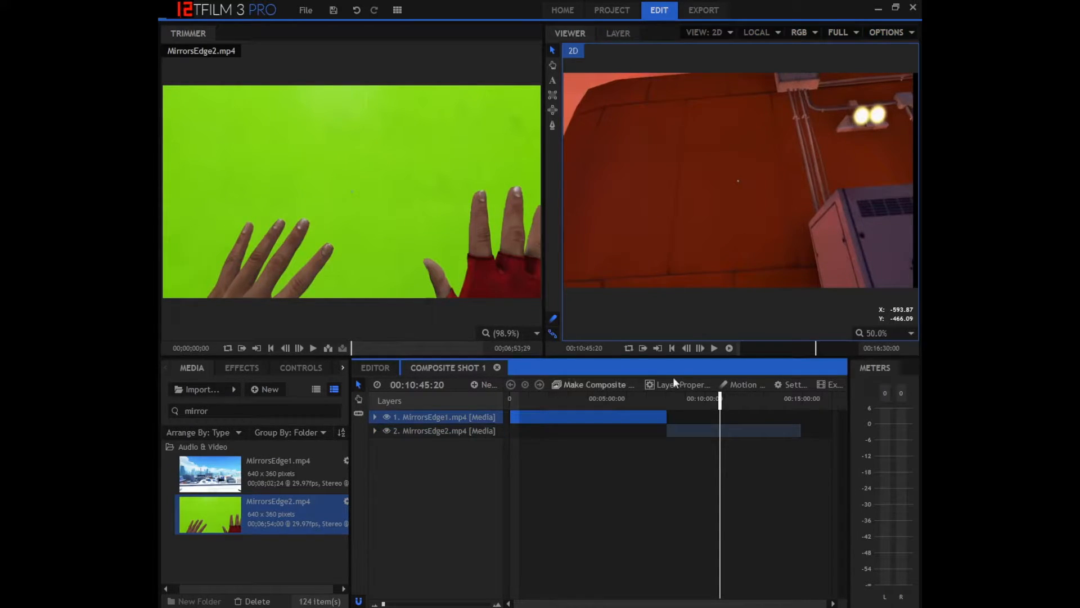
drag(692, 405, 617, 407)
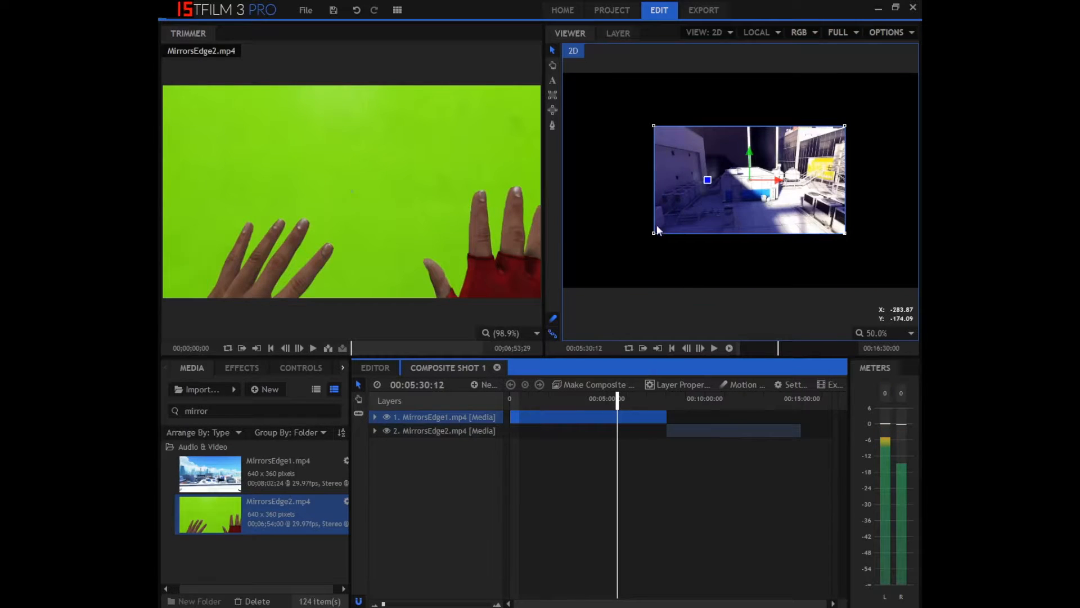
drag(652, 234, 583, 286)
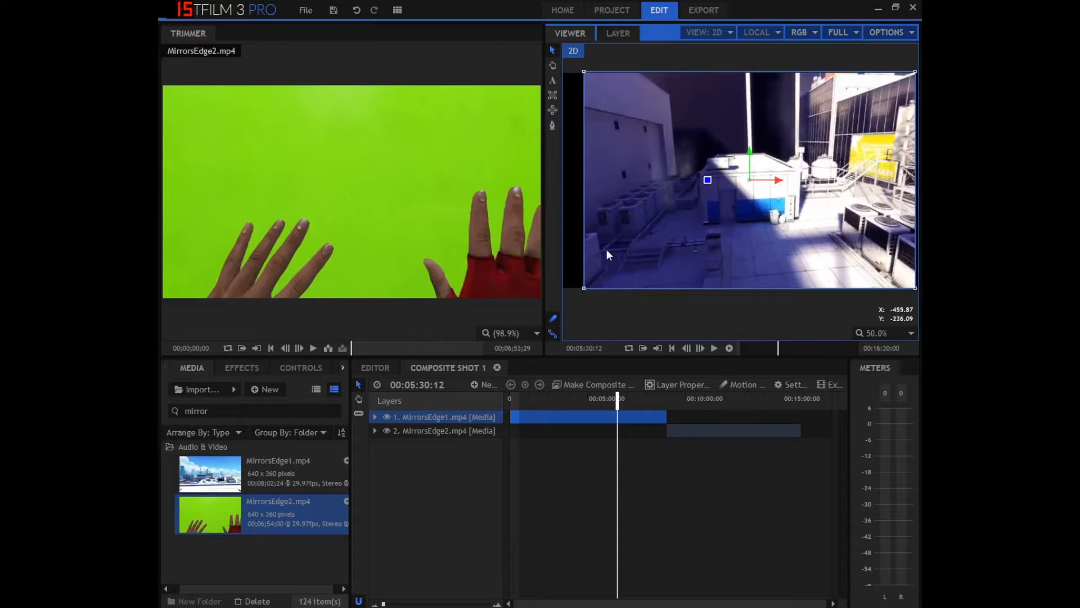
drag(615, 249, 605, 250)
click(604, 250)
mouse_move(572, 288)
mouse_down()
mouse_move(556, 285)
mouse_move(565, 285)
mouse_up()
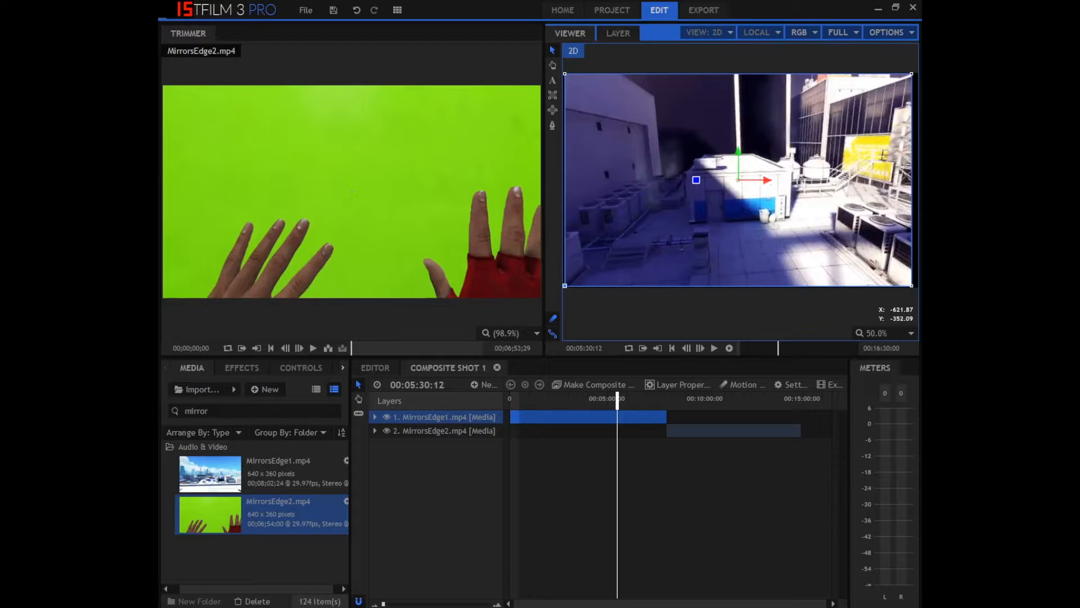
Search the project media for "intro" and add Brand New Intro.mp4 as the top layer starting at 00:00:00:00.
click(208, 410)
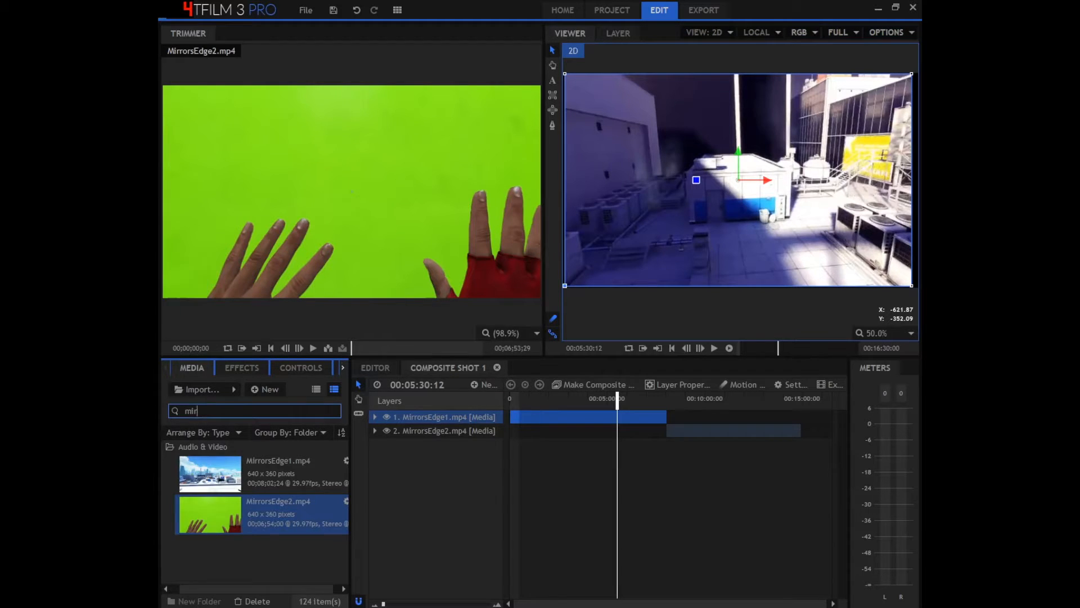
key(BackSpace)
key(BackSpace)
key(BackSpace)
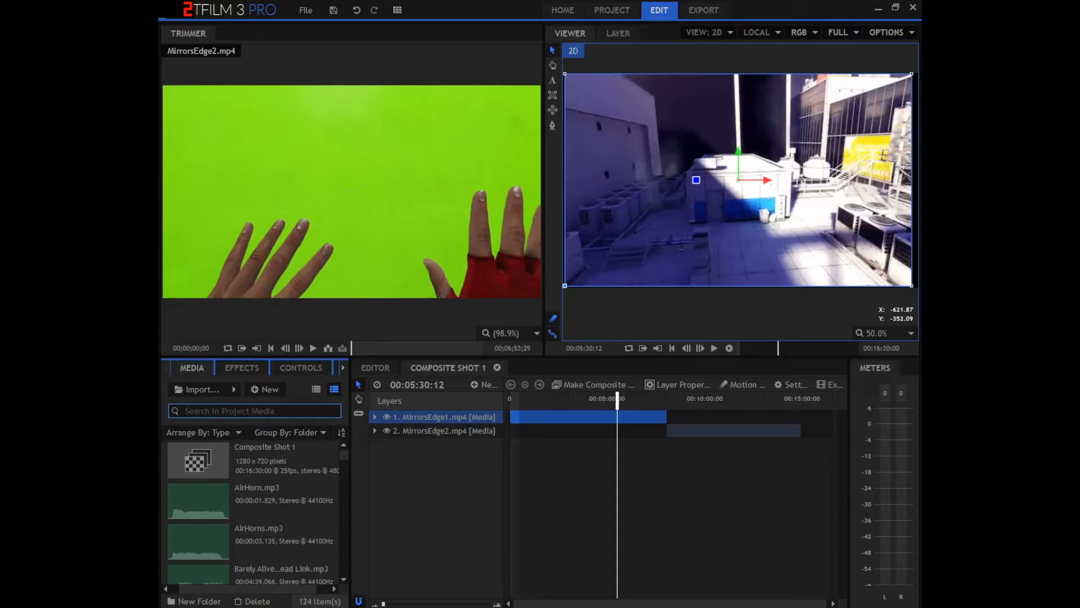
text(intro)
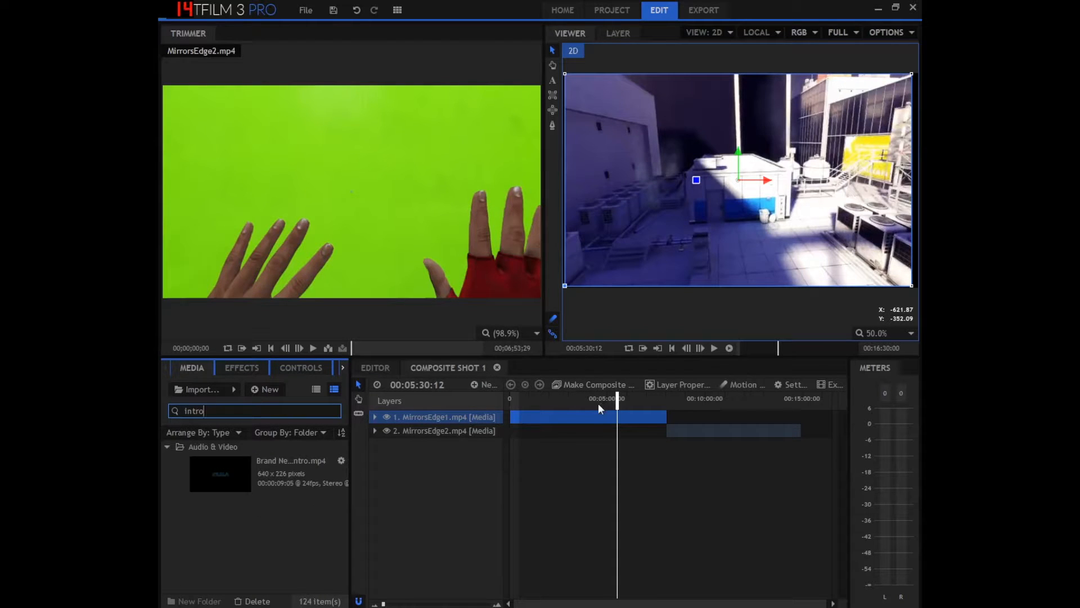
drag(621, 402, 508, 401)
drag(211, 484, 512, 413)
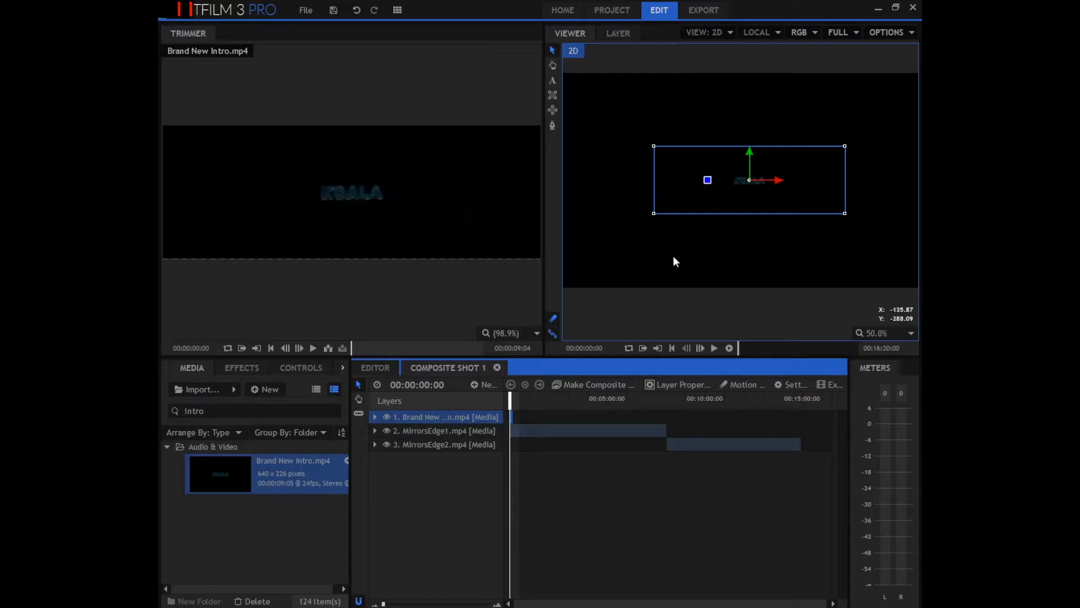
Stretch Brand New Intro.mp4 to nearly fill the frame and play back the opening.
drag(651, 216, 581, 284)
drag(628, 249, 593, 287)
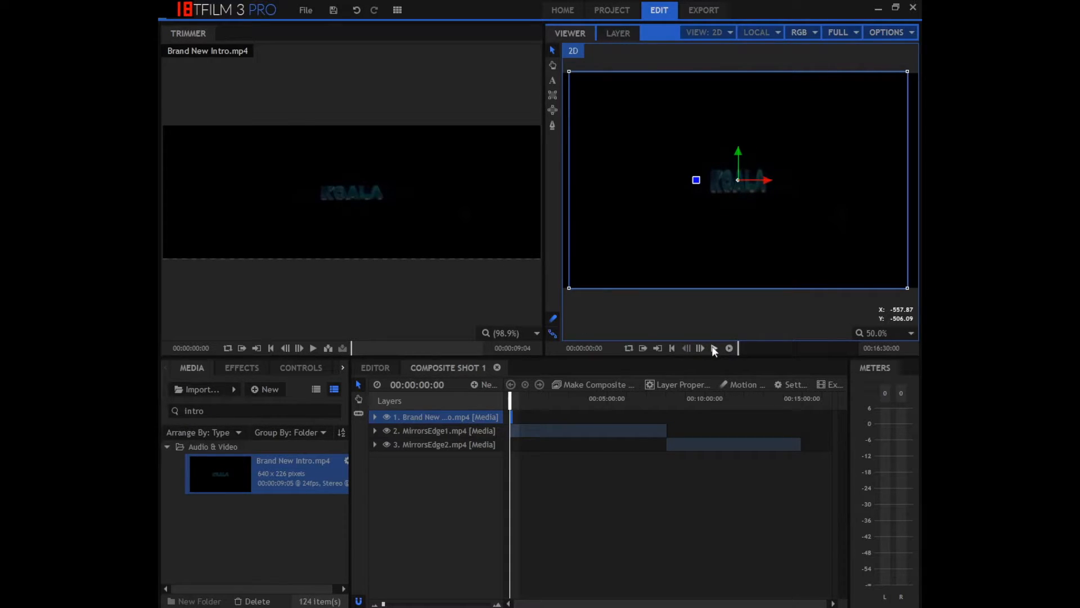
click(714, 348)
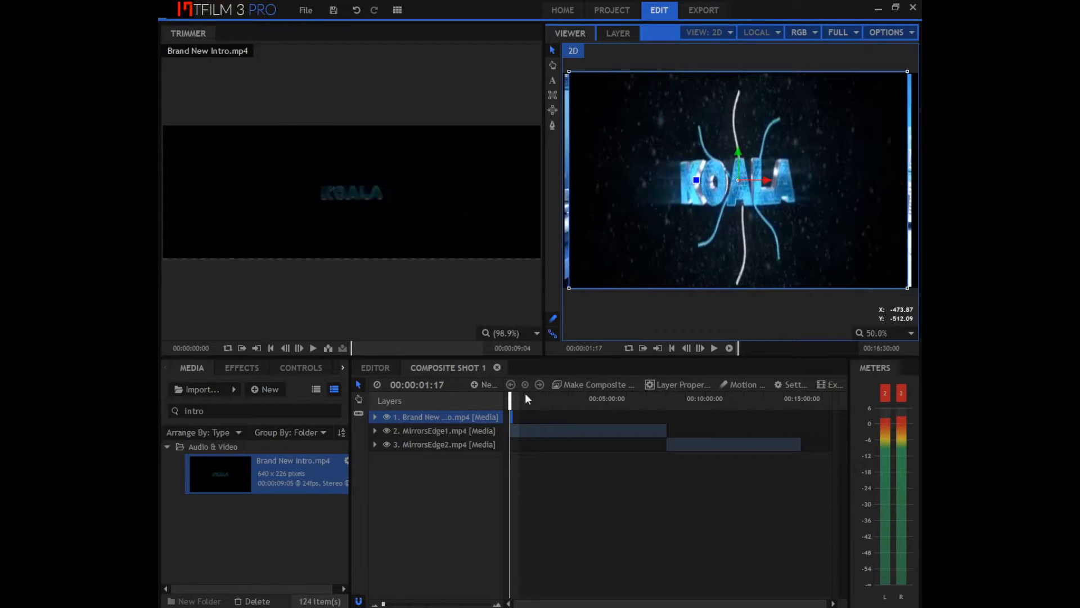
Shift the MirrorsEdge1.mp4 and MirrorsEdge2.mp4 clips along the timeline so they run back to back after the intro.
drag(510, 402, 537, 403)
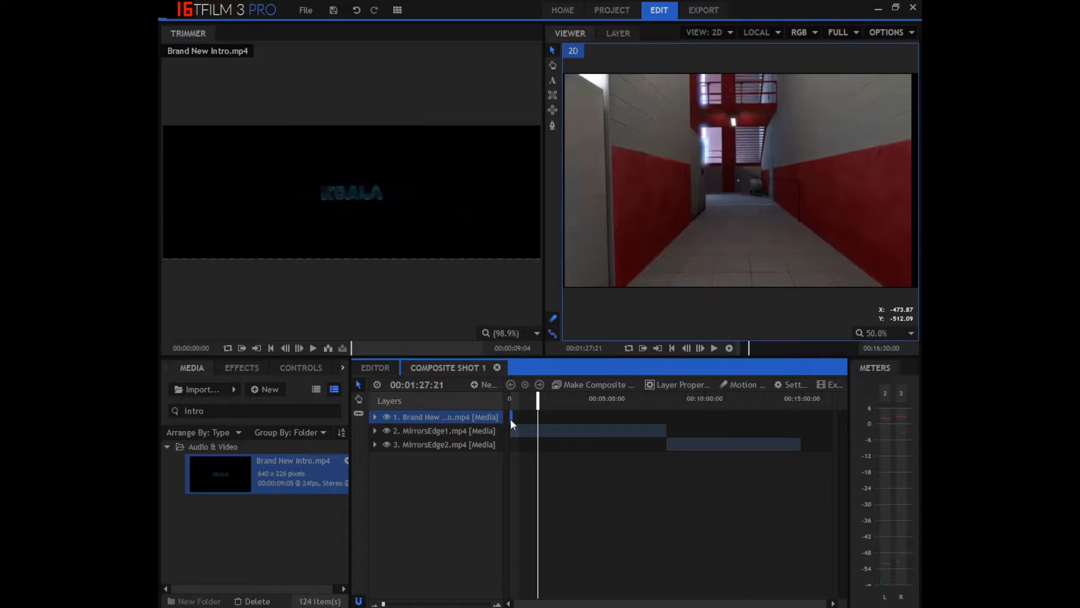
drag(630, 436, 588, 431)
drag(692, 451, 691, 440)
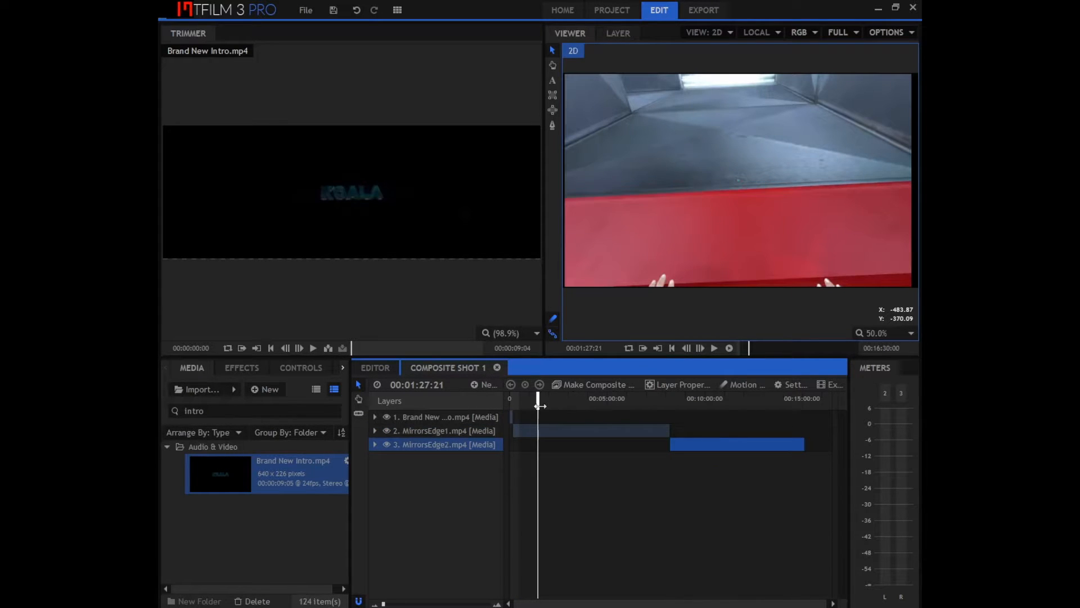
Widen Brand New Intro.mp4 to fill the full frame width and play the shot from 00:00:00:00 into the gameplay.
drag(538, 400, 499, 400)
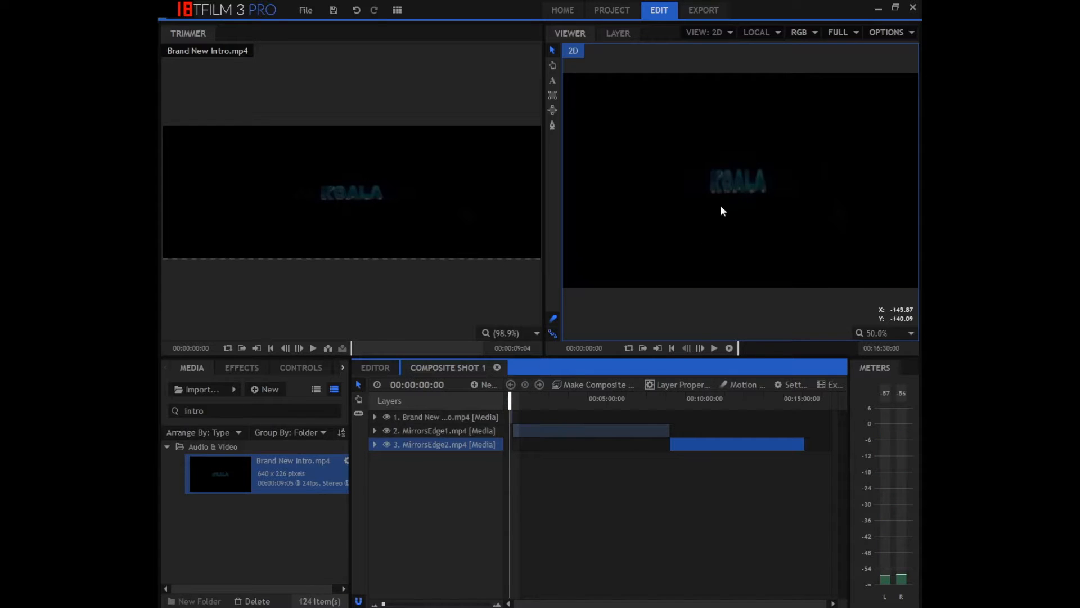
click(434, 420)
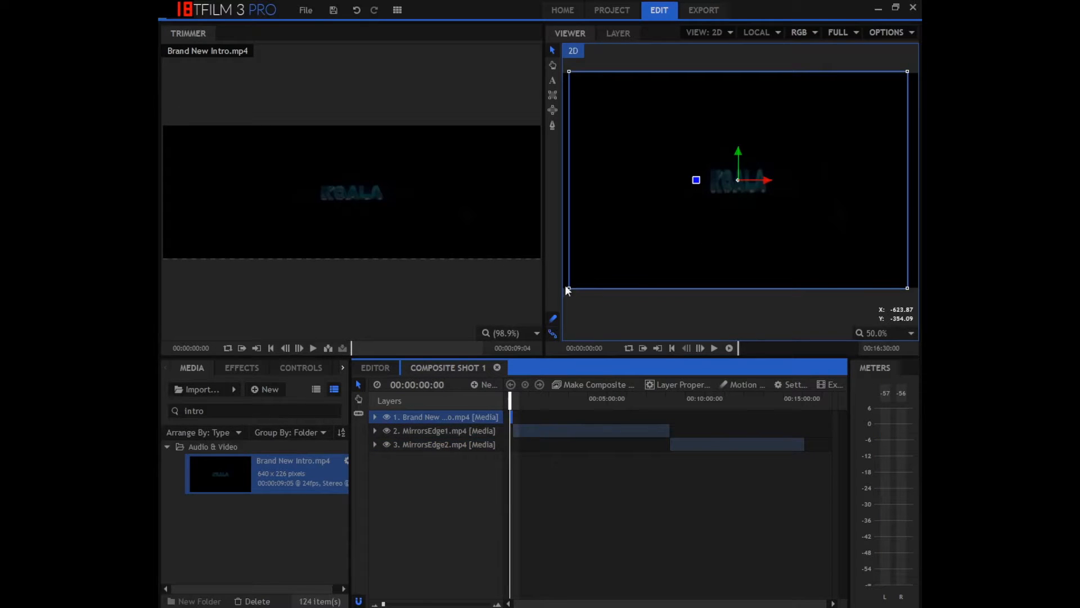
drag(569, 288, 559, 288)
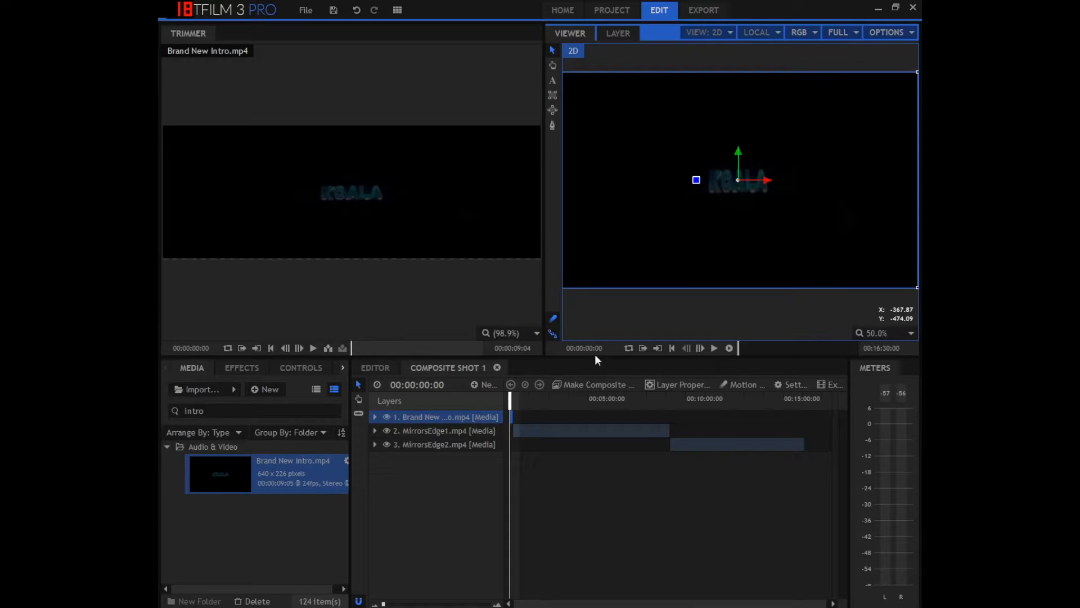
click(712, 353)
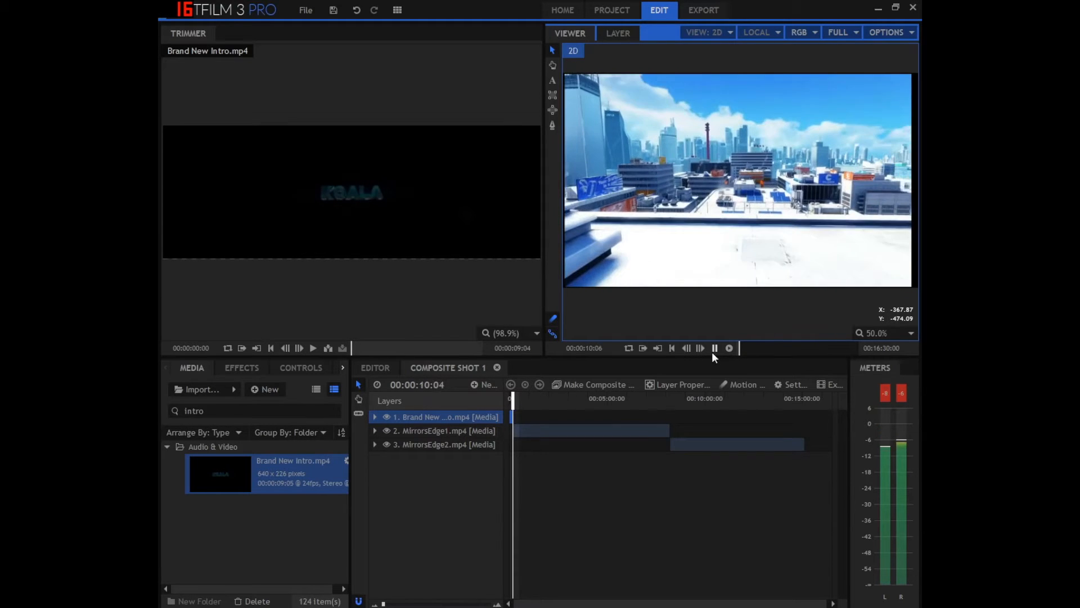
click(712, 350)
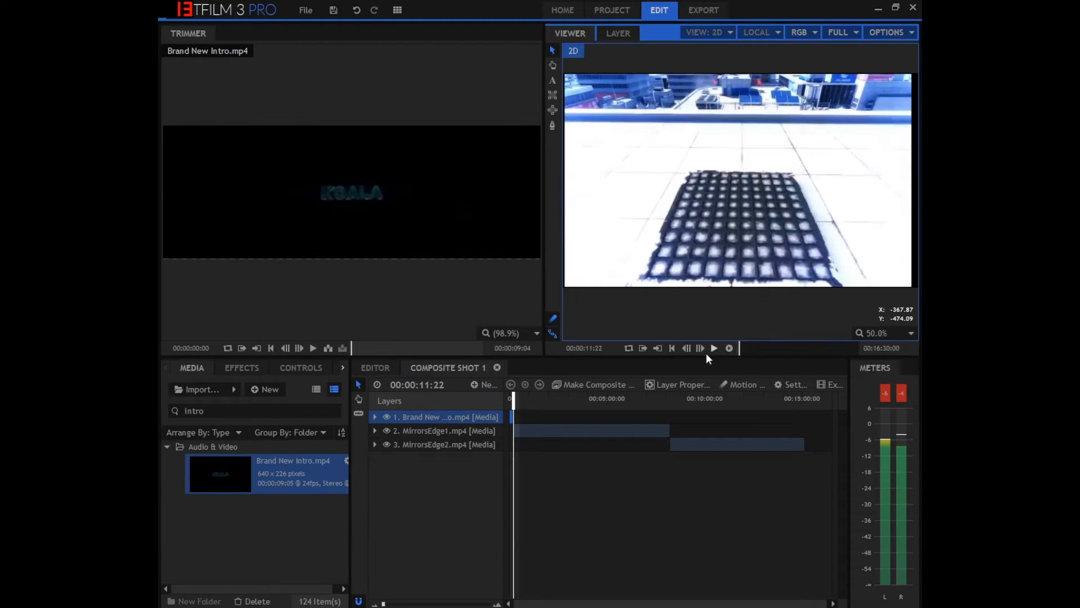
Move the playhead to 00:01:05:01 and clear the project media search.
drag(515, 406, 531, 406)
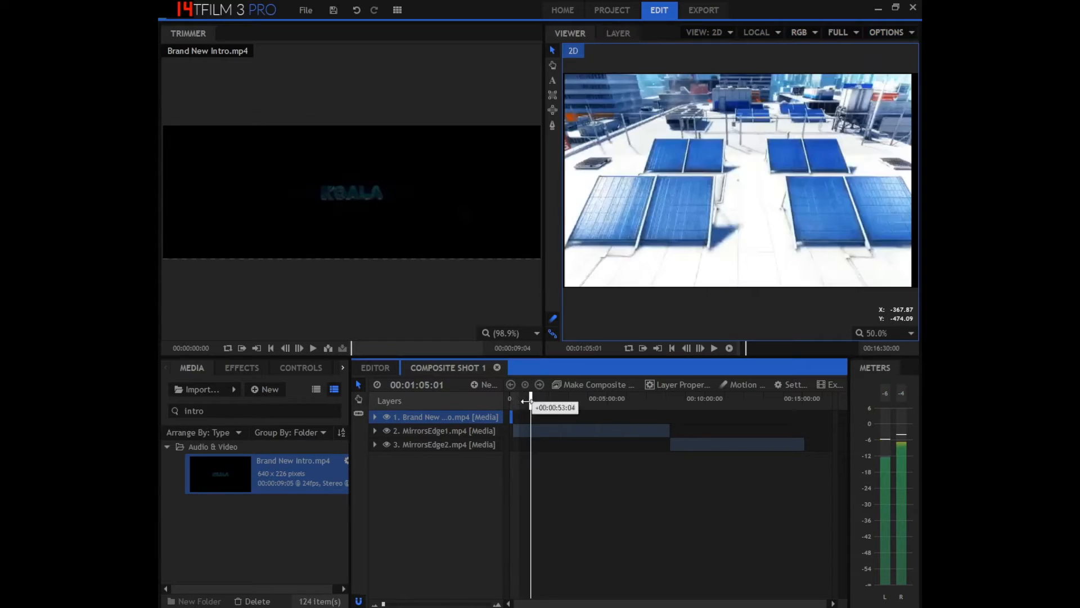
click(225, 410)
key(BackSpace)
key(BackSpace)
key(BackSpace)
key(BackSpace)
key(BackSpace)
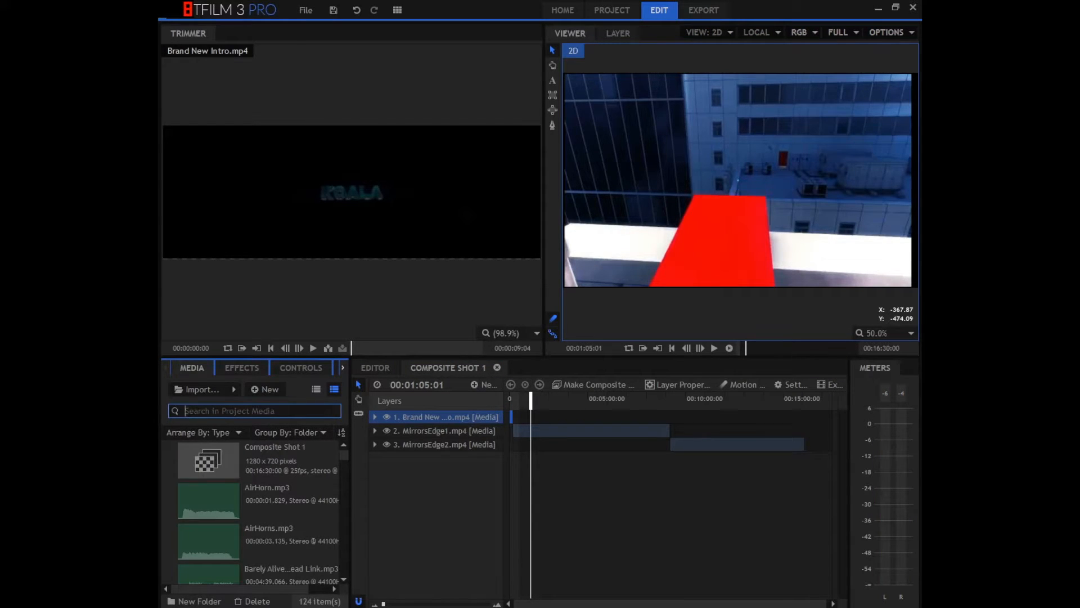
Browse the imported green screen clips in the project media and search it for "sanic".
scroll(258, 491, down, 5)
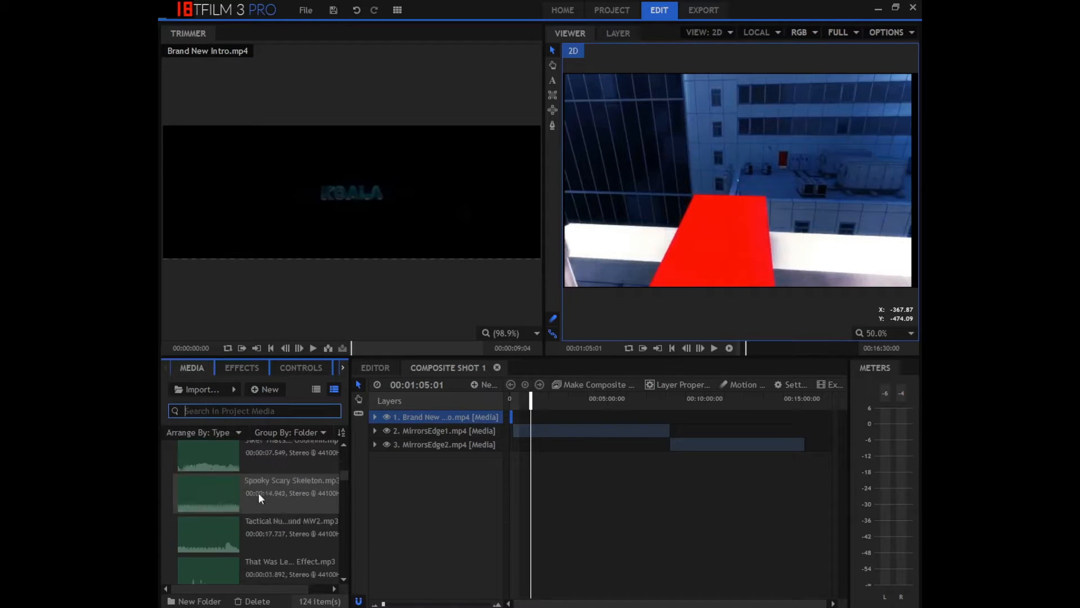
scroll(258, 492, down, 8)
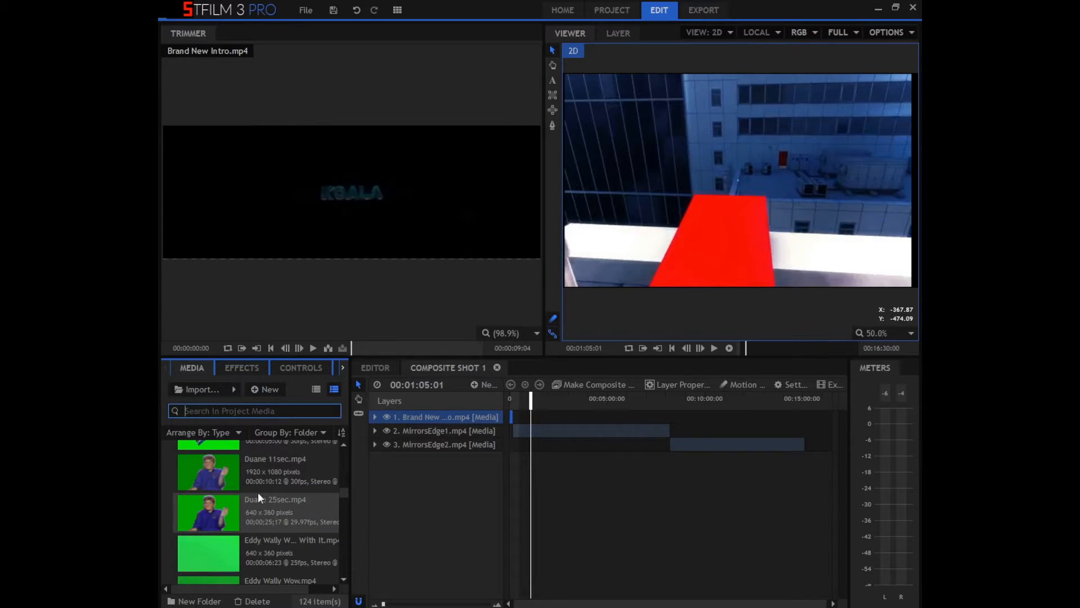
scroll(258, 492, down, 5)
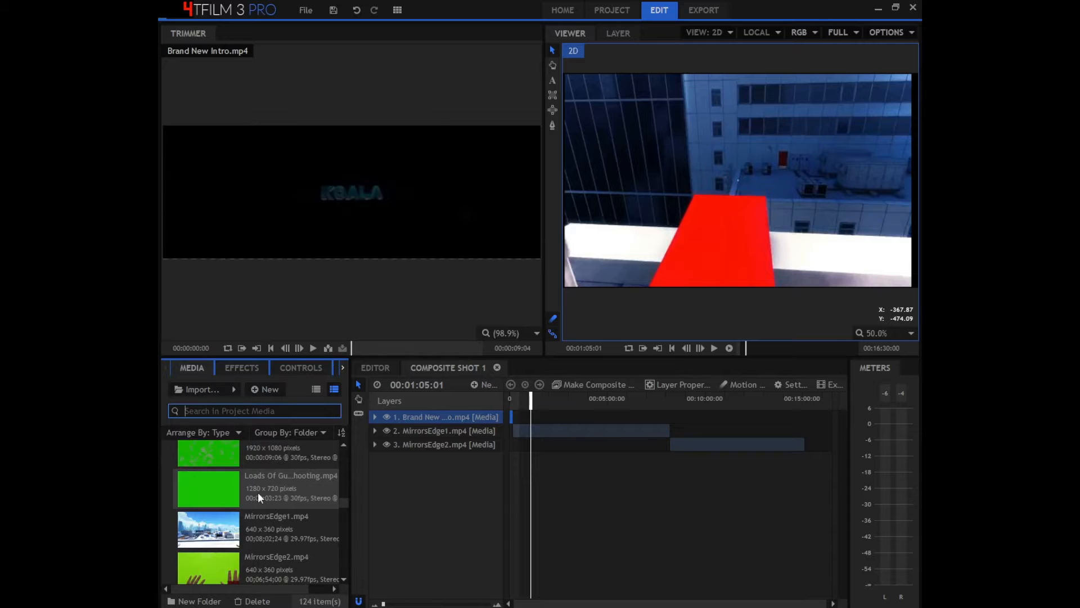
scroll(257, 491, down, 6)
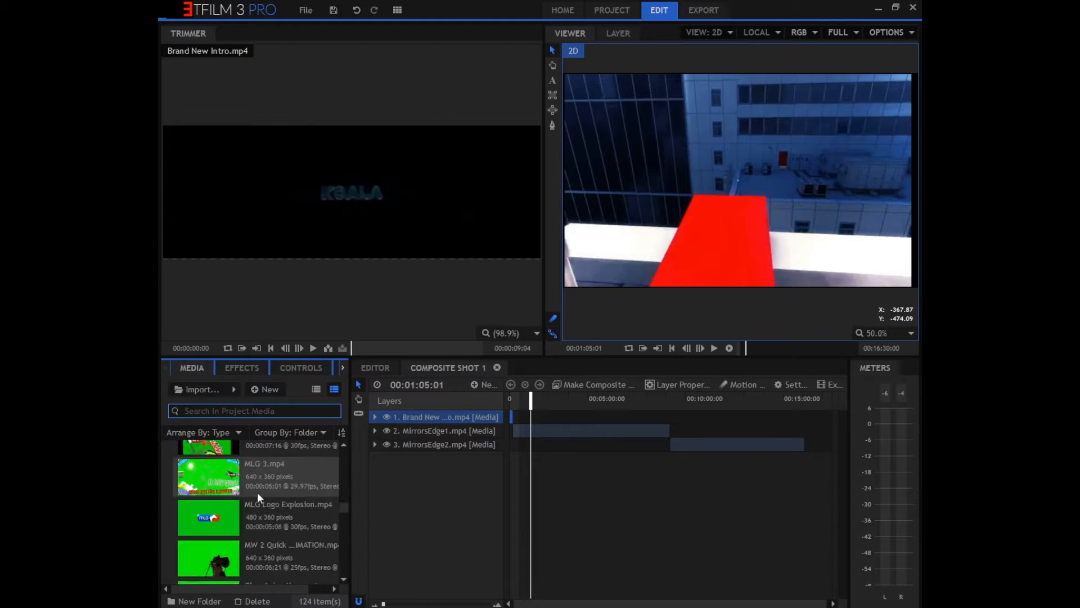
scroll(258, 491, down, 5)
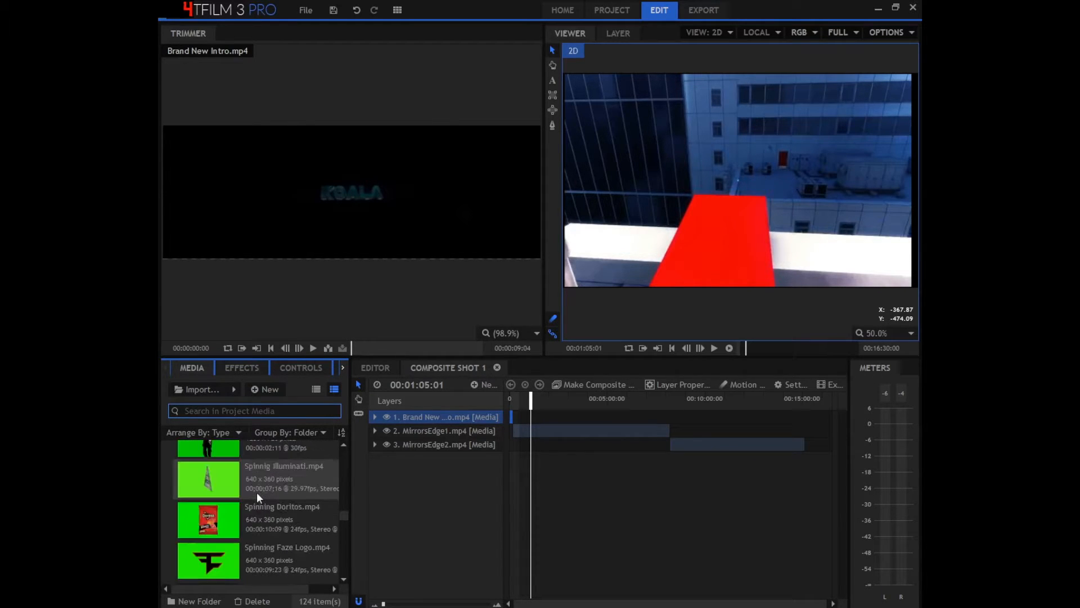
scroll(248, 489, up, 10)
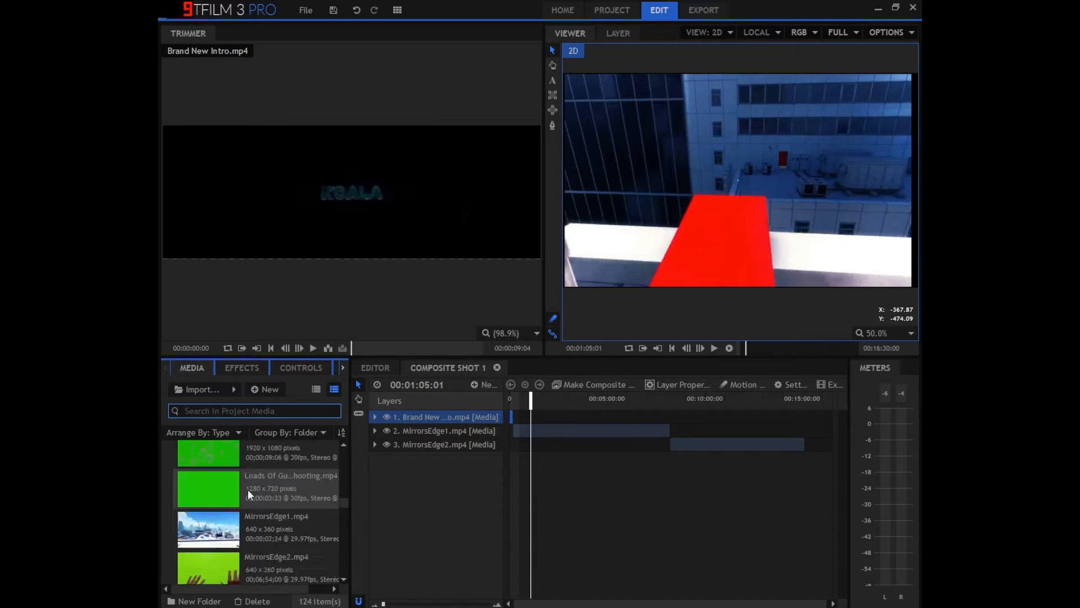
scroll(247, 488, up, 6)
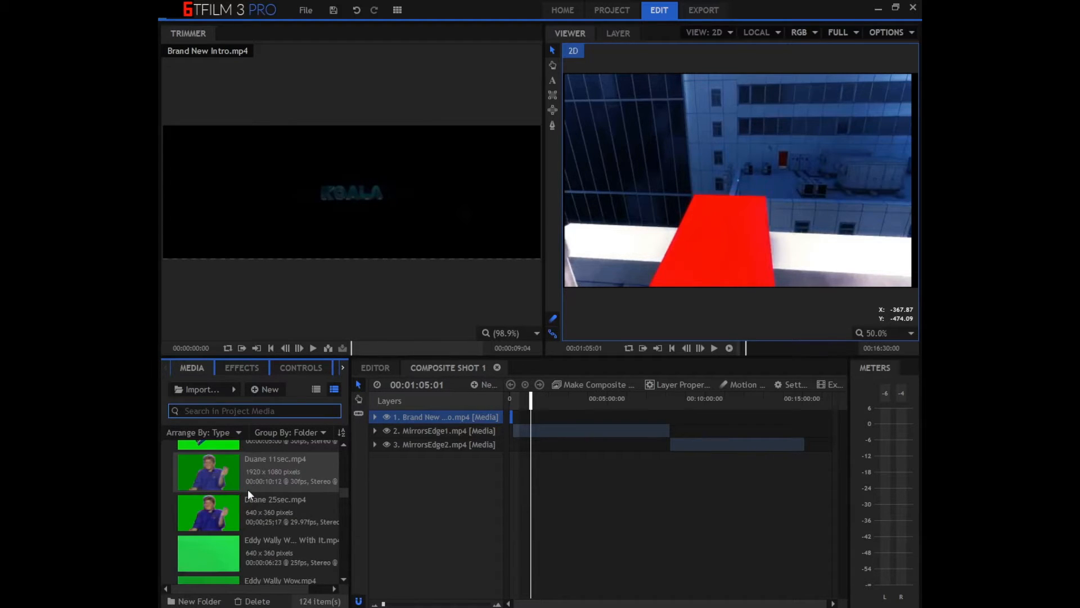
scroll(248, 488, down, 8)
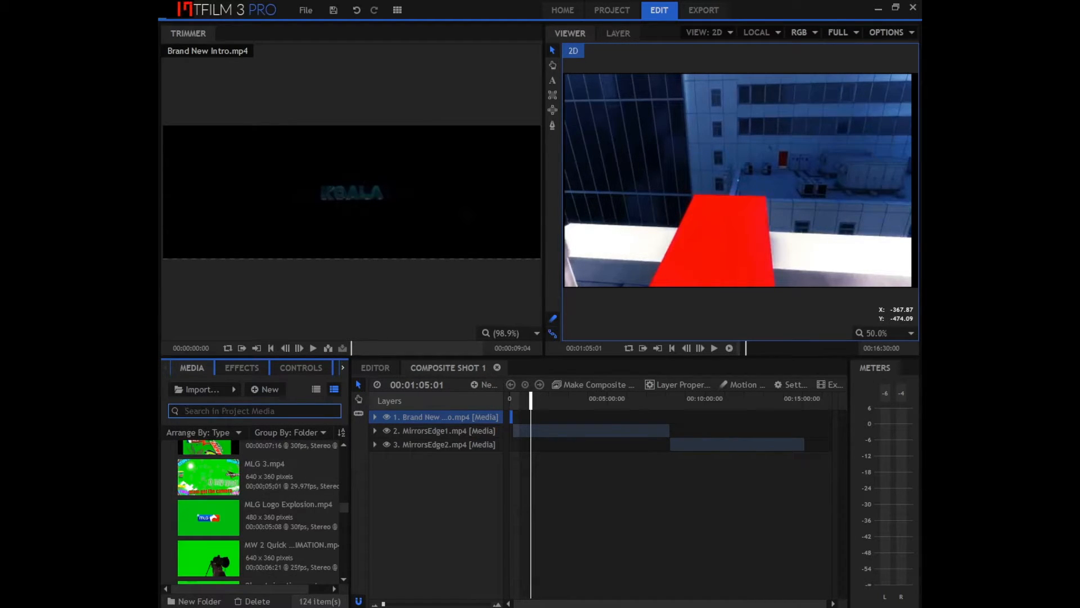
text(sanic)
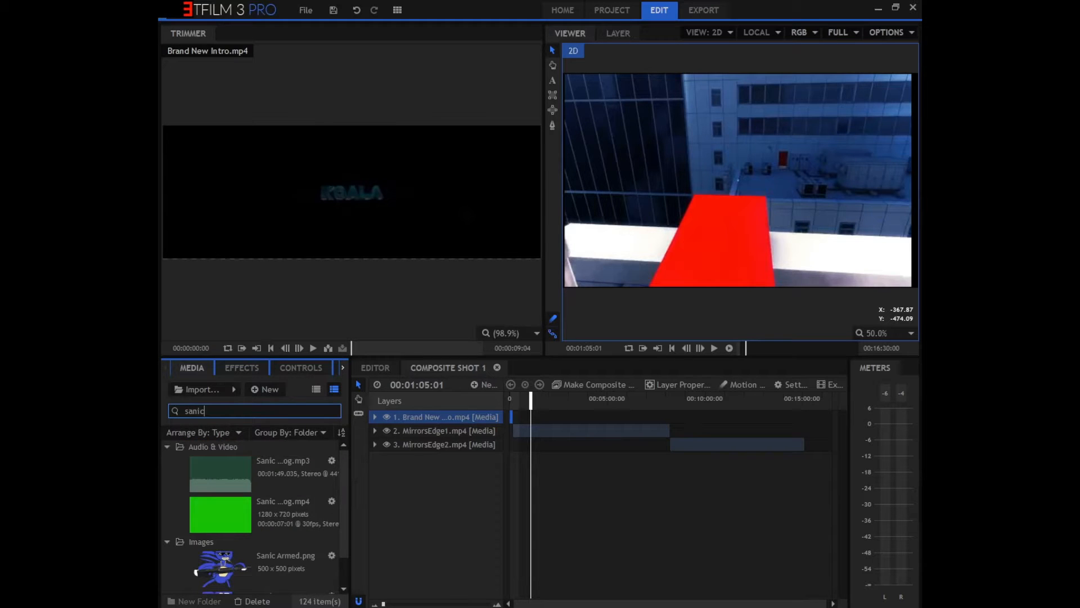
Add Sanic.png as the top layer starting at 00:01:05:01.
scroll(274, 489, down, 2)
drag(235, 563, 599, 419)
drag(542, 425, 535, 420)
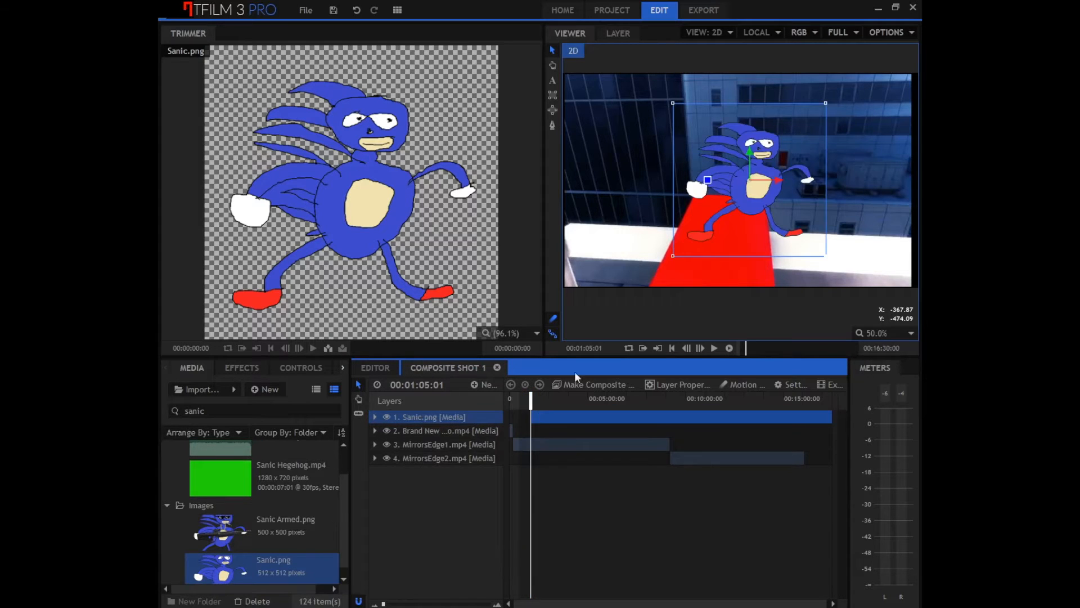
Tilt Sanic.png clockwise, shrink it and place it above the upper end of the red beam in the frame.
drag(765, 175, 672, 244)
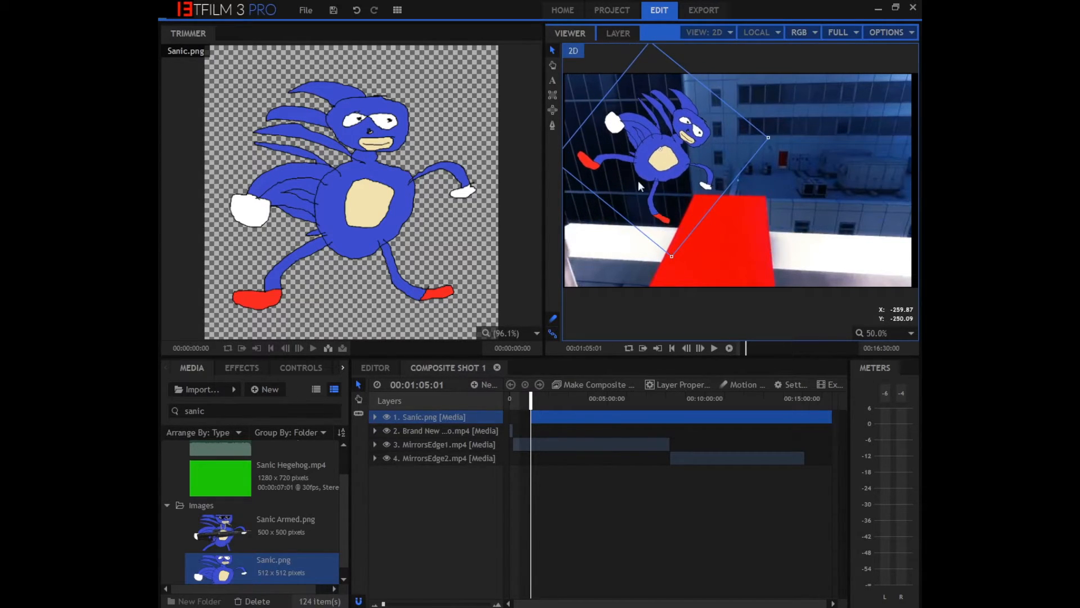
drag(659, 150, 724, 192)
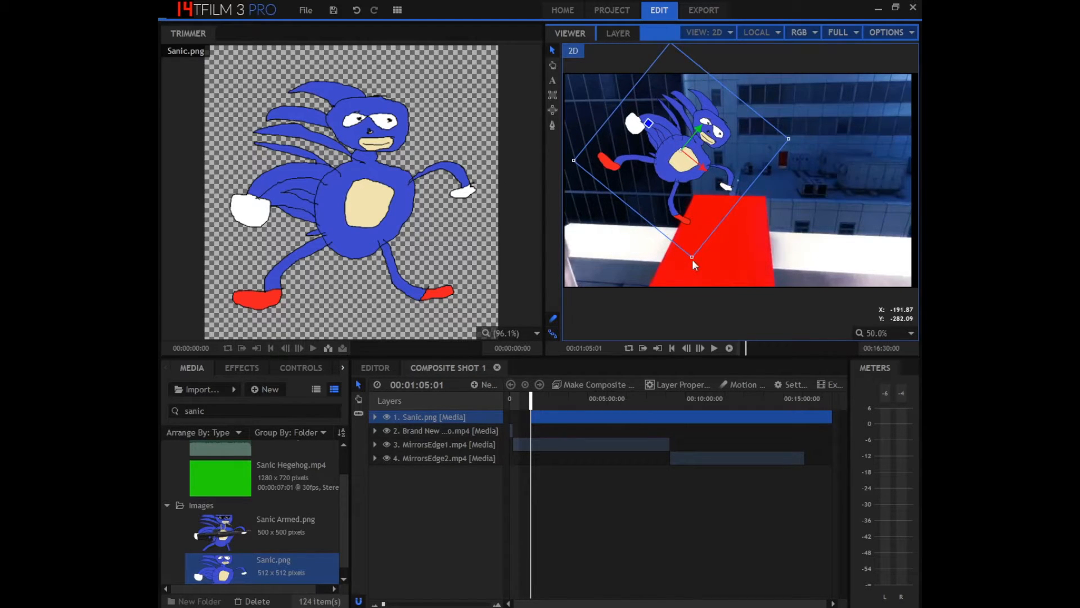
drag(692, 257, 697, 222)
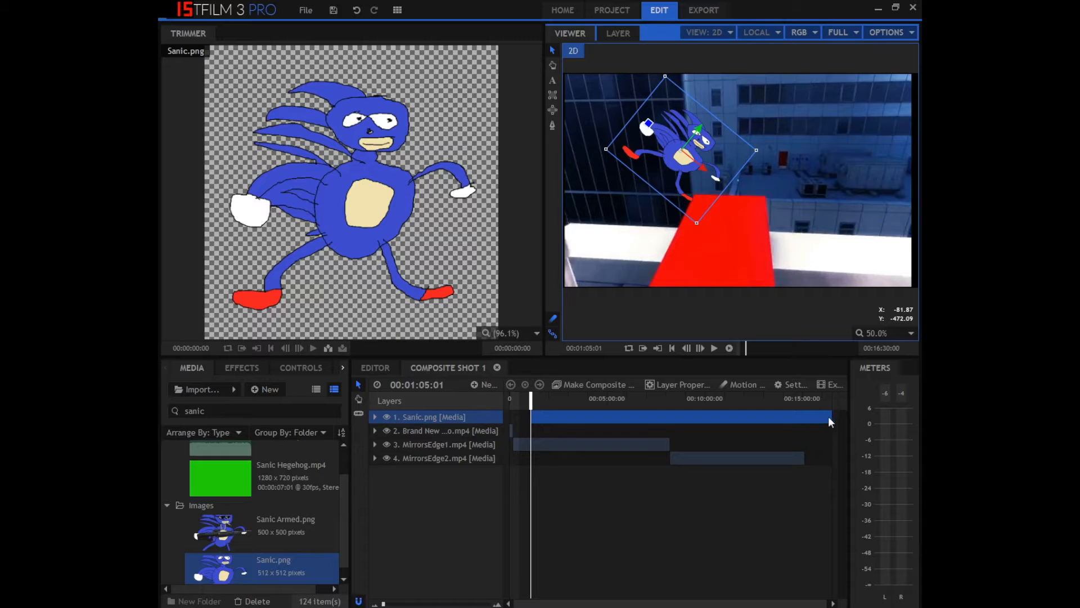
Shorten the Sanic.png layer to a few seconds from 00:01:05:01 and play it over the gameplay.
drag(831, 417, 529, 400)
click(713, 348)
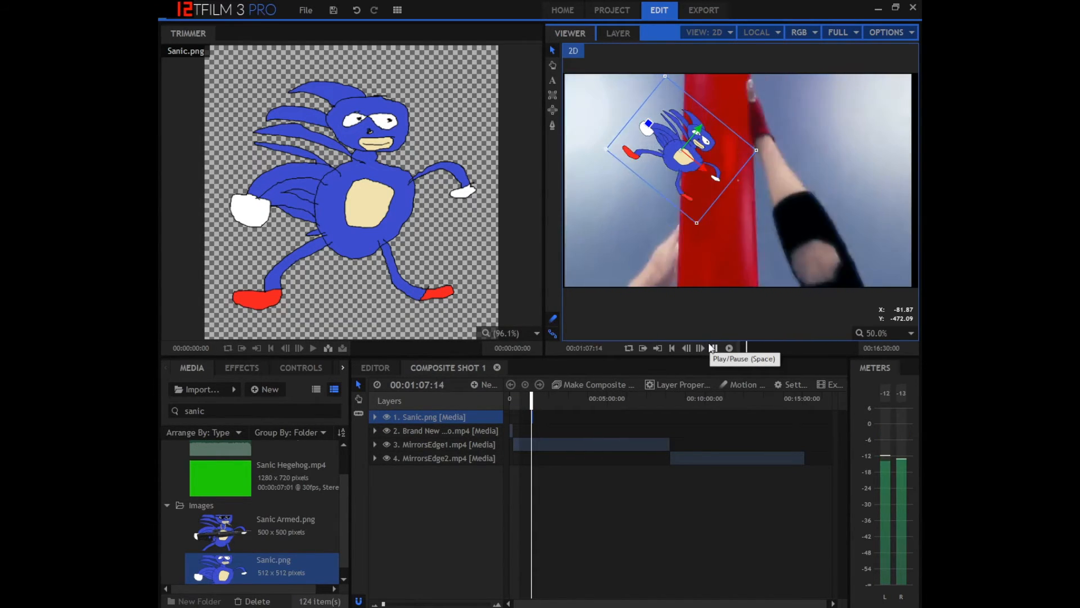
click(715, 348)
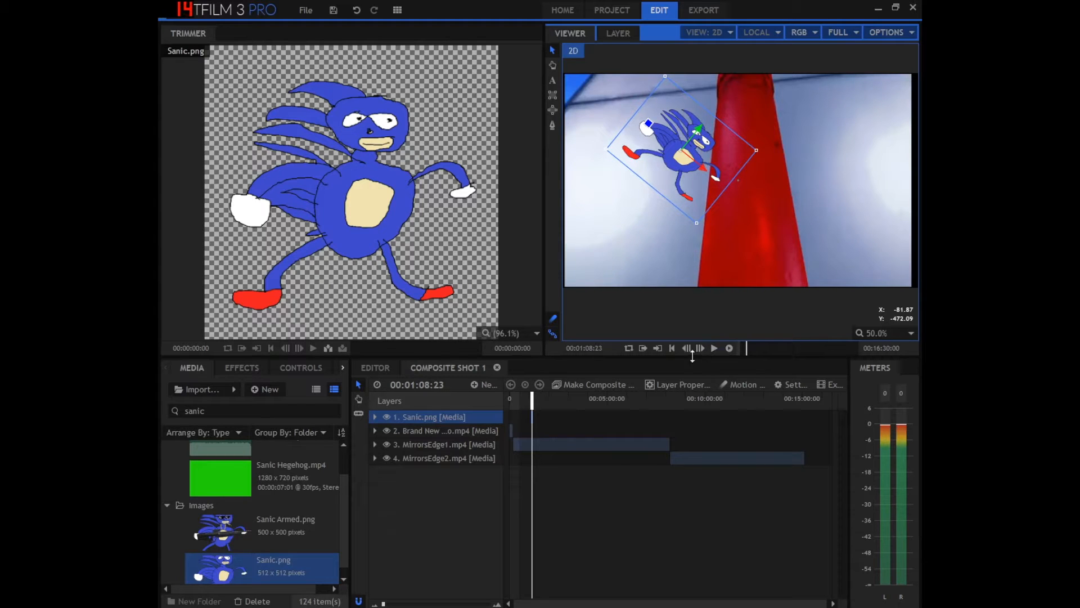
Preview the Sanic Hegehog.mp4 green screen clip from the project media.
scroll(279, 520, up, 1)
click(281, 521)
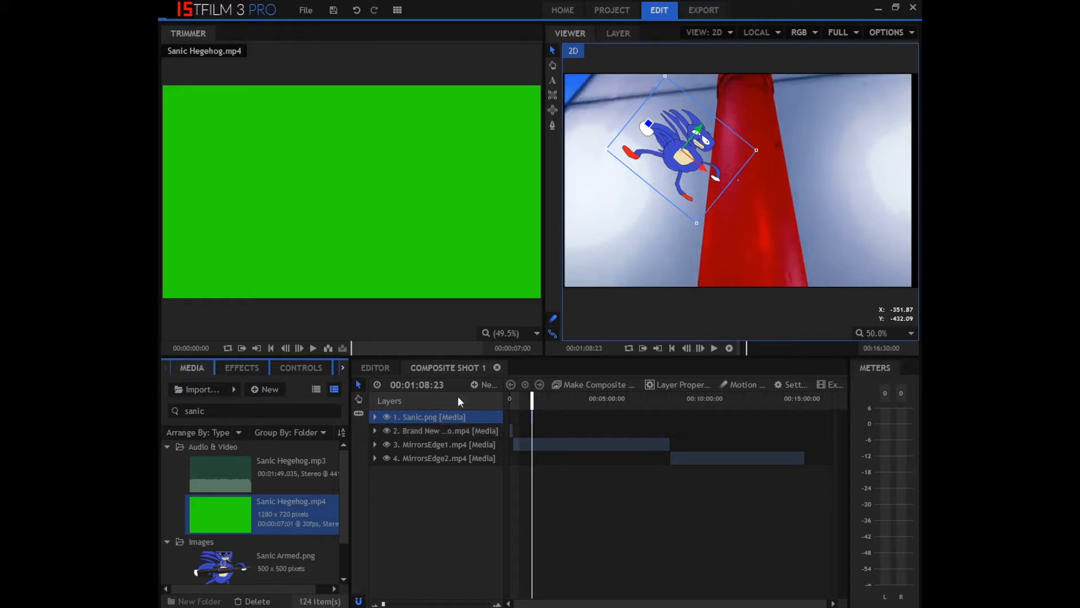
click(314, 348)
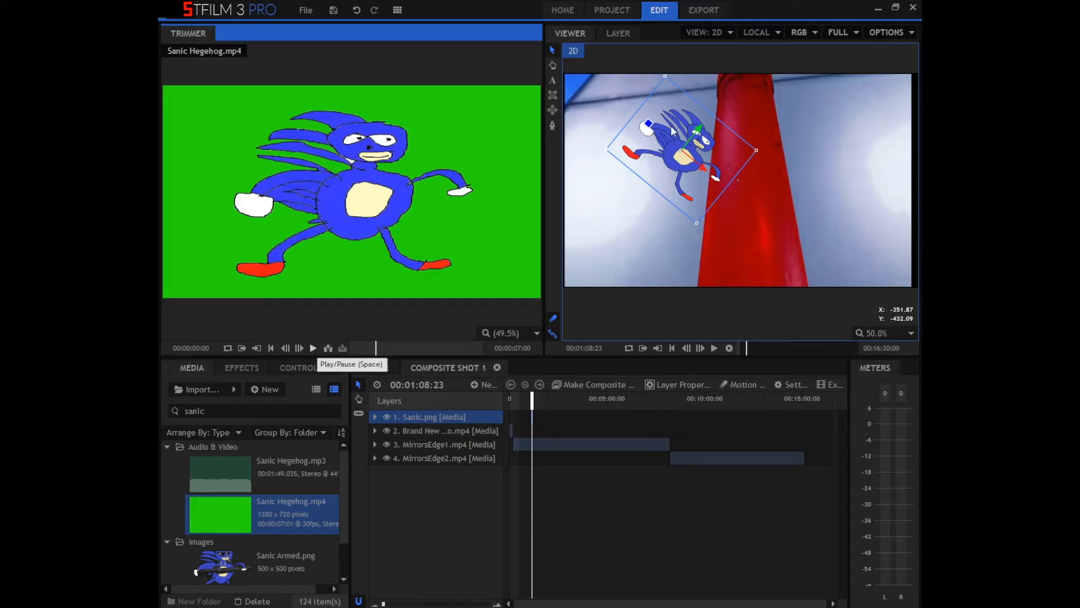
Replace the Sanic.png layer with Sanic Hegehog.mp4 as the top layer at the playhead, and play to 00:01:10:19.
right_click(444, 423)
click(456, 398)
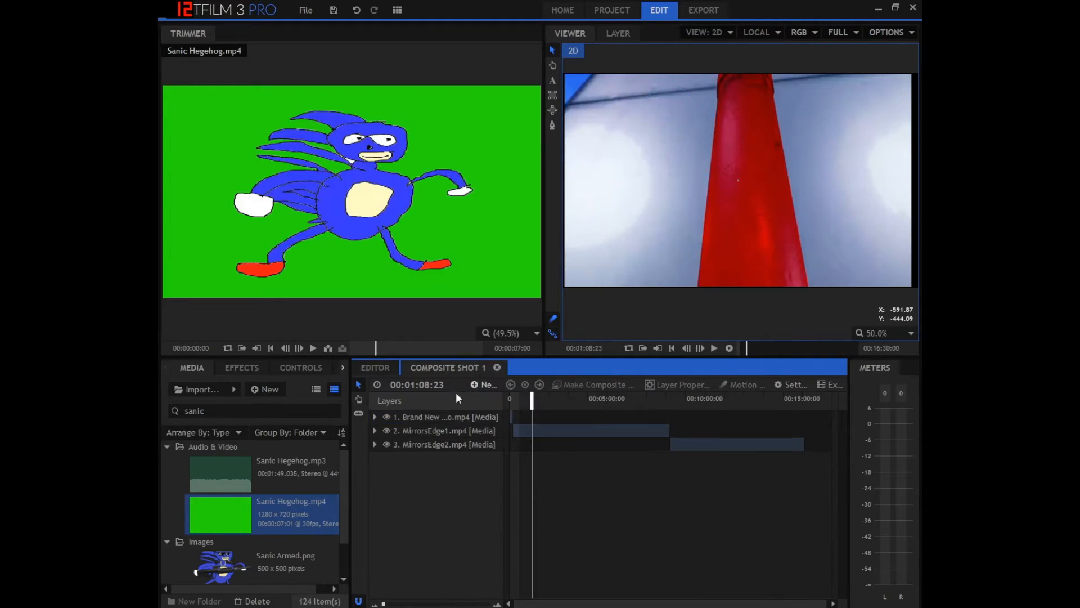
drag(228, 508, 533, 416)
key(space)
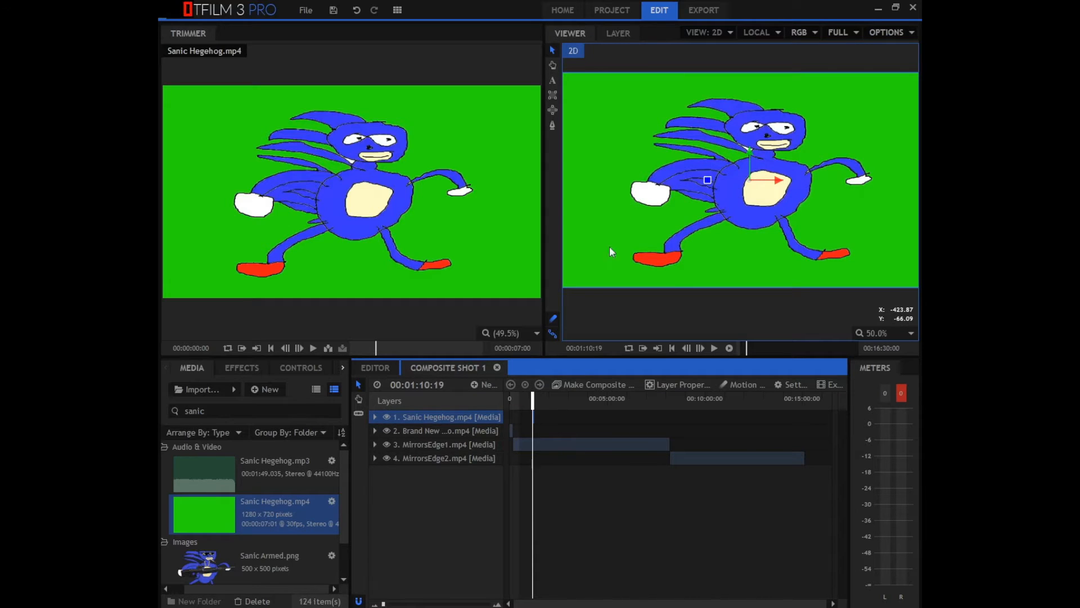
Search the effects for "color" and apply Color Difference Key to the Sanic Hegehog.mp4 layer.
click(238, 366)
click(236, 389)
text(color)
scroll(285, 525, down, 4)
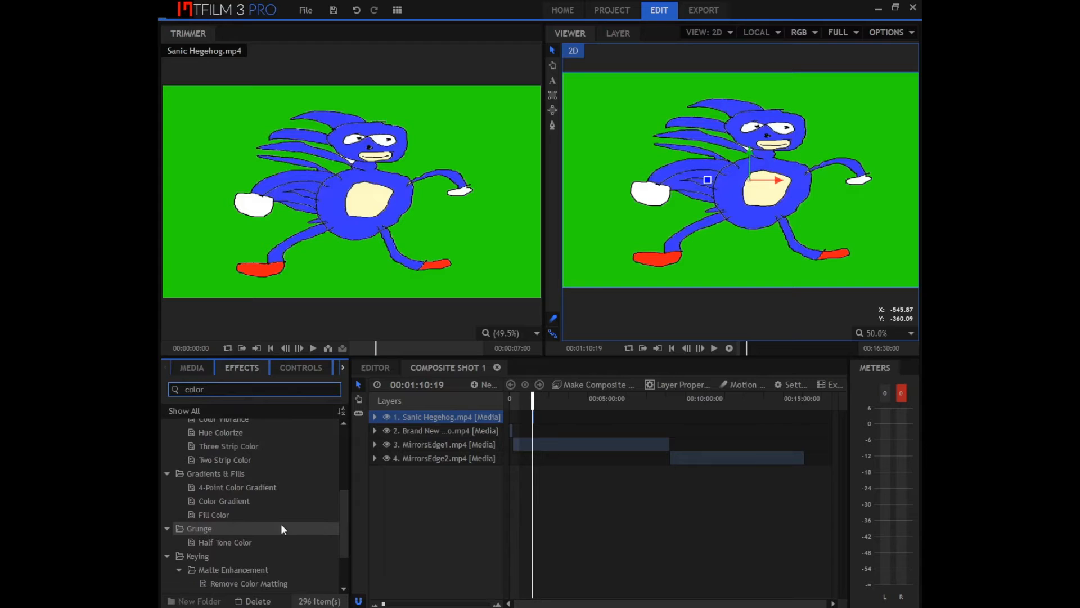
scroll(258, 549, down, 1)
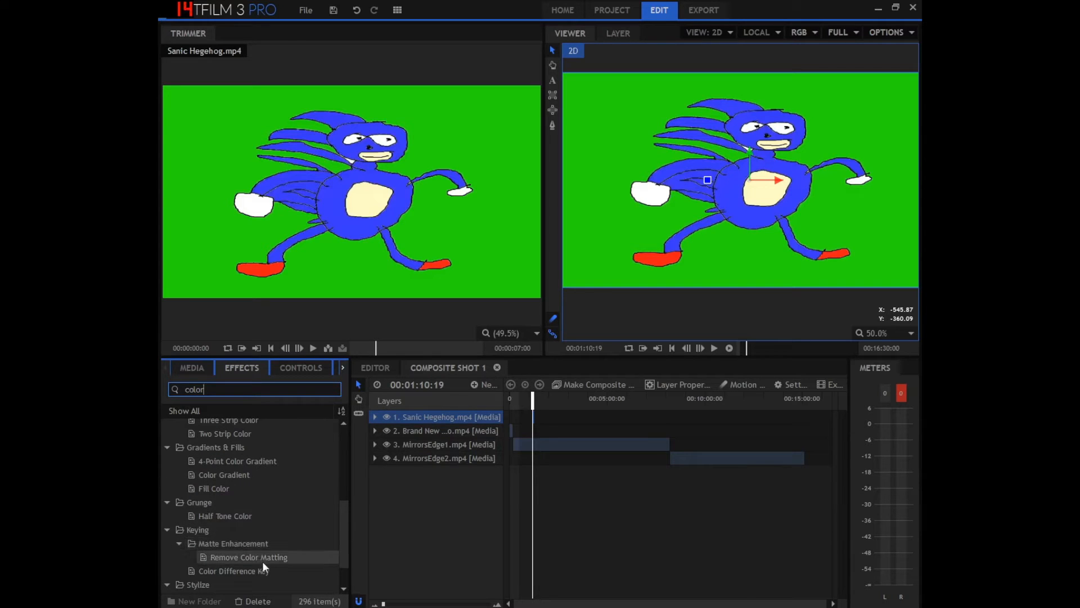
drag(265, 573, 448, 416)
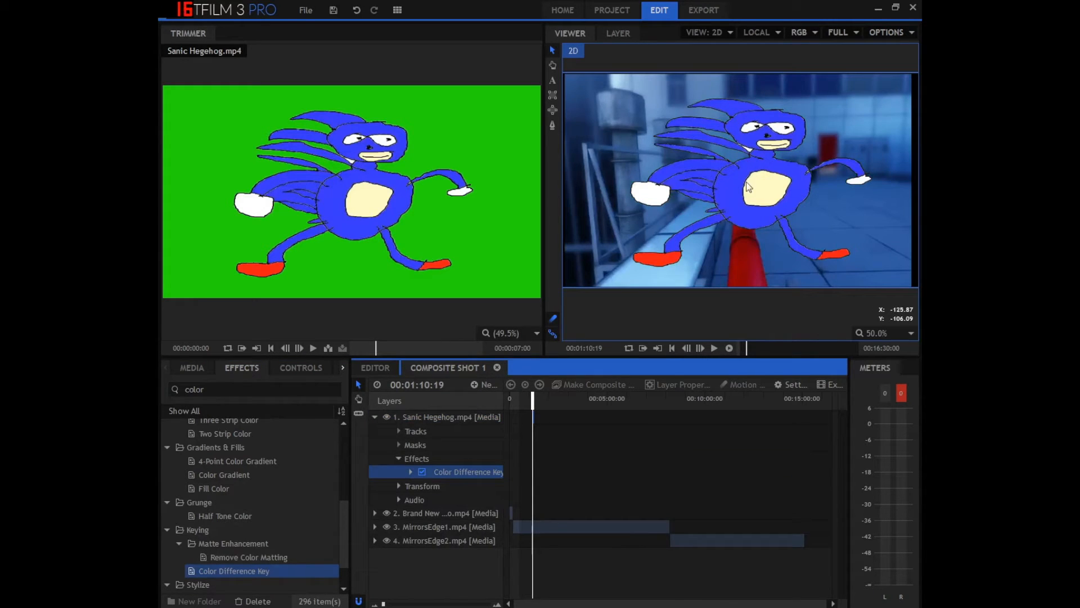
click(375, 417)
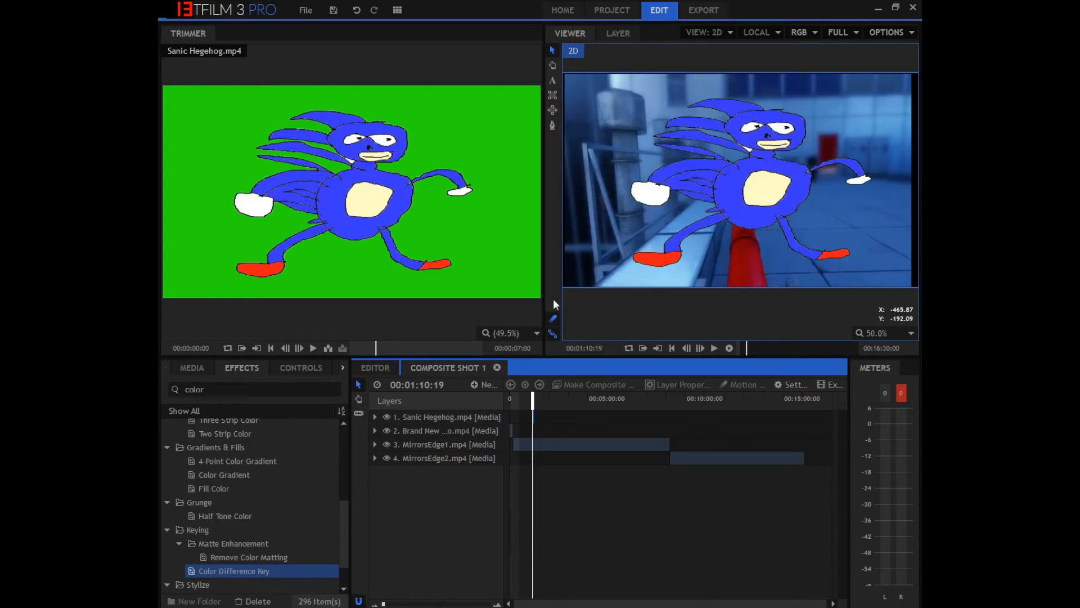
Shrink the keyed Sanic Hegehog.mp4 character and position it over the ledge to the left of the red pipe.
click(406, 421)
drag(634, 262, 723, 217)
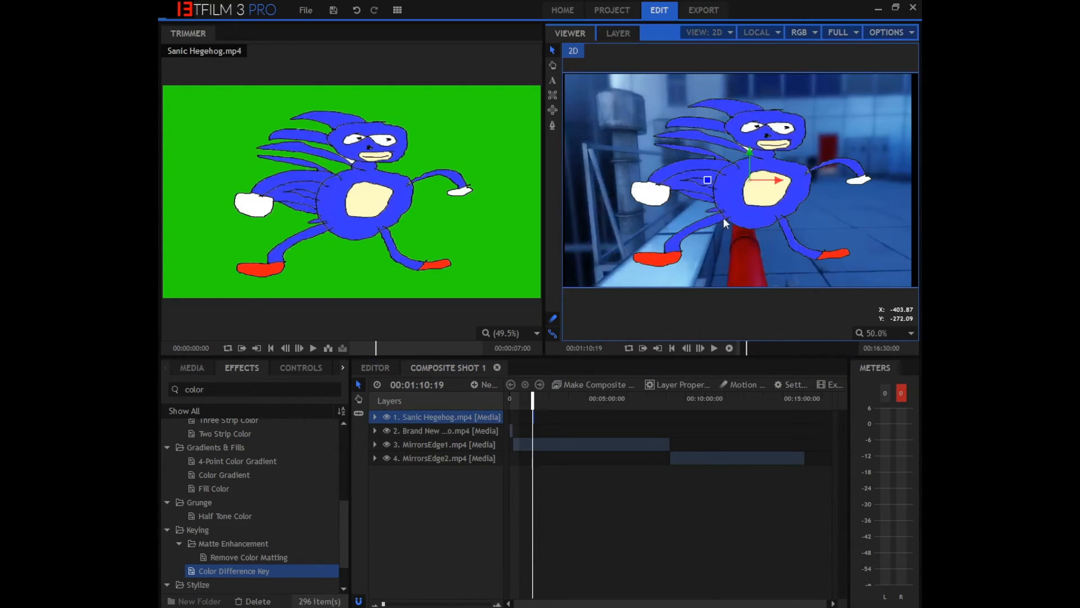
drag(653, 242, 783, 186)
drag(834, 162, 717, 193)
drag(609, 198, 611, 191)
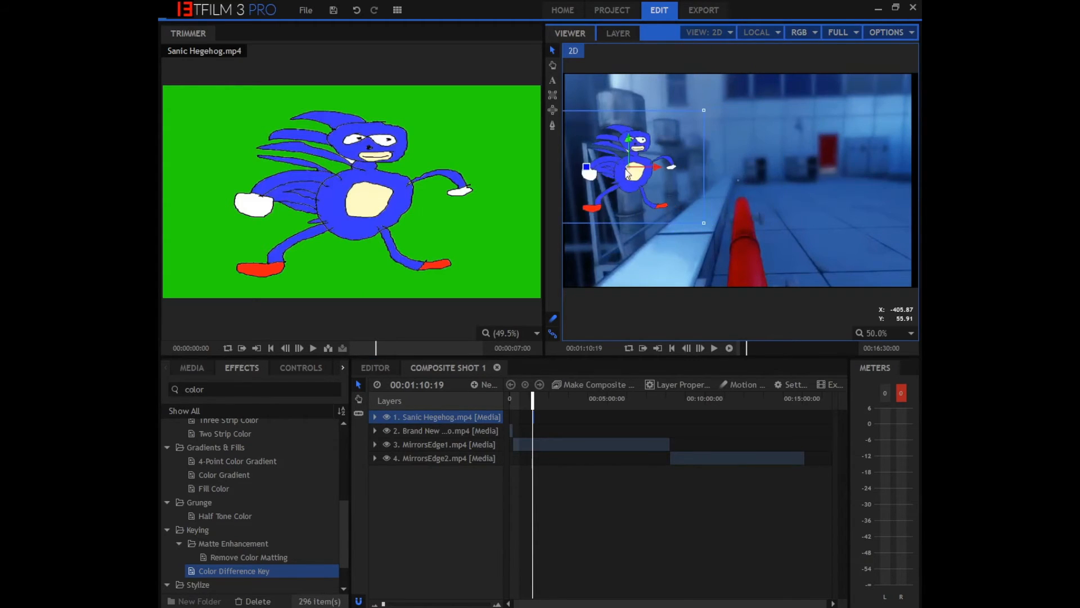
scroll(671, 179, up, 1)
drag(675, 178, 713, 179)
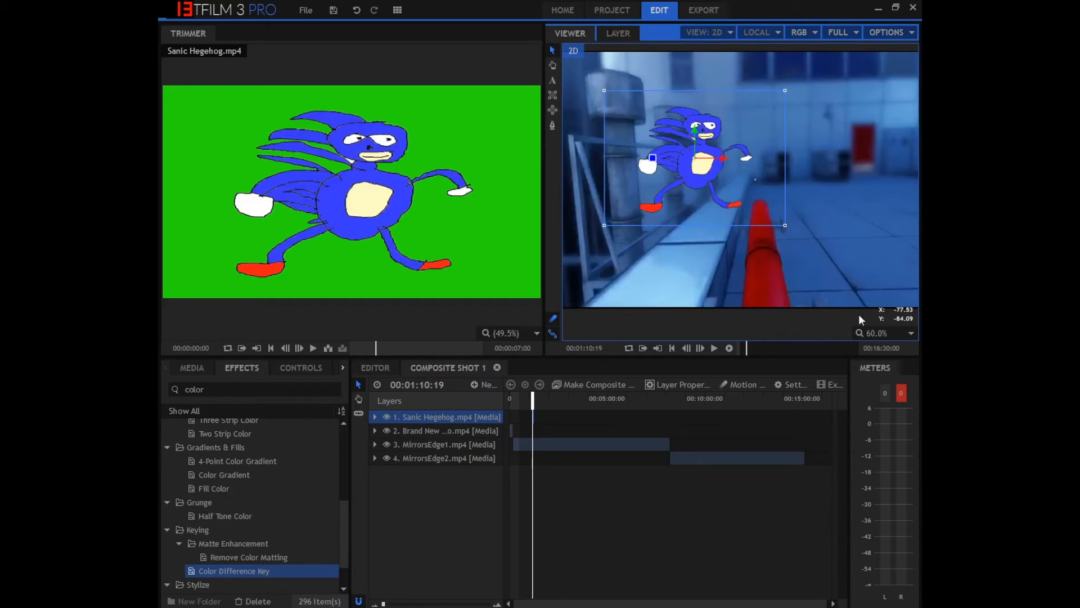
Set the viewer zoom to 50% and play the composite shot from 00:01:10:19 to 00:01:25:05 to check the keyed Sanic overlay.
click(912, 333)
click(877, 395)
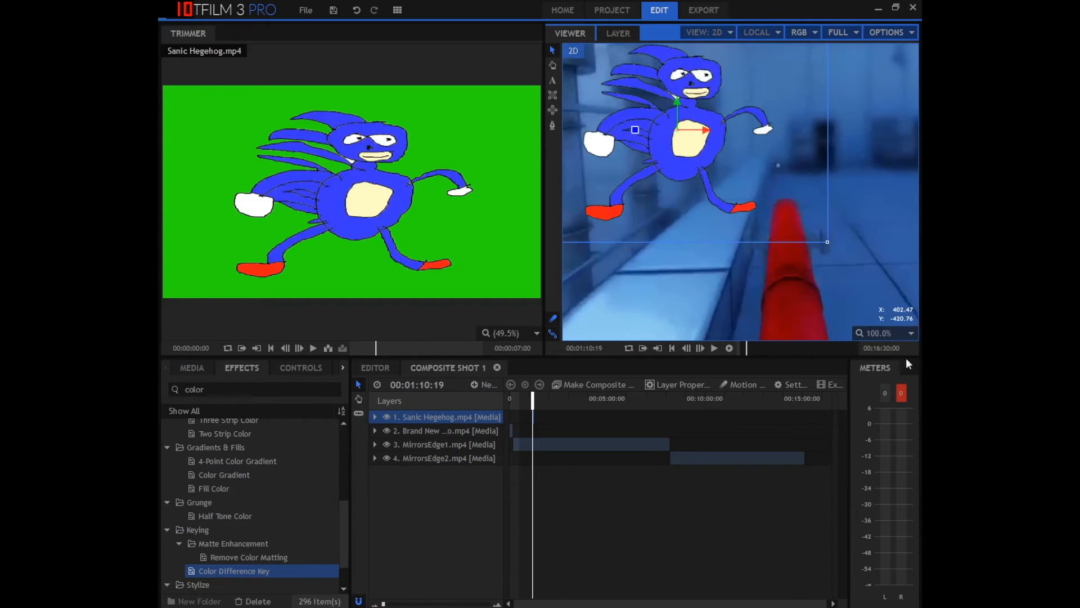
click(910, 333)
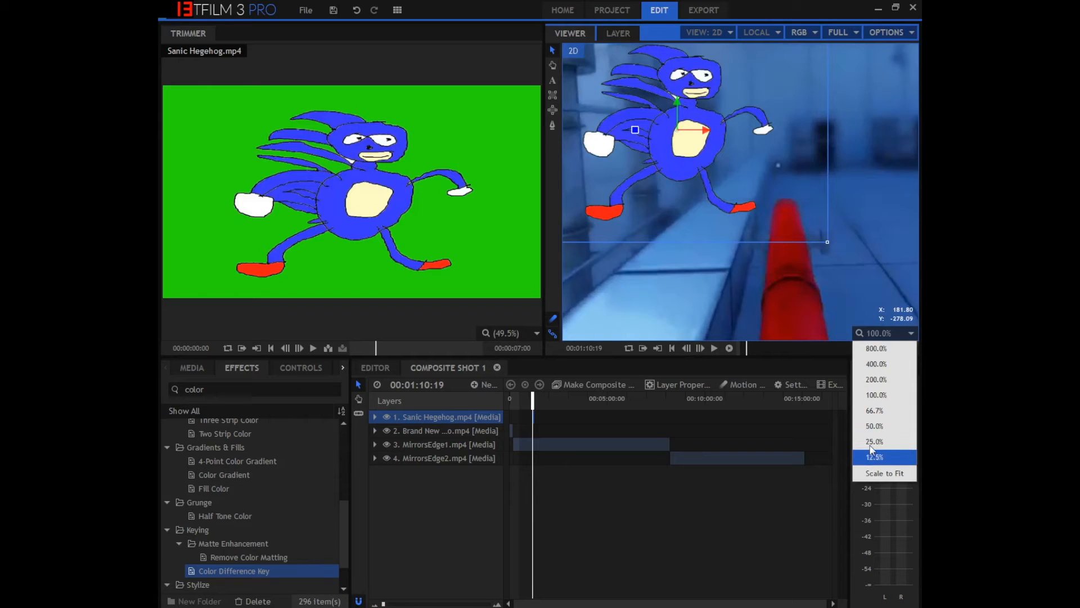
click(873, 447)
click(910, 331)
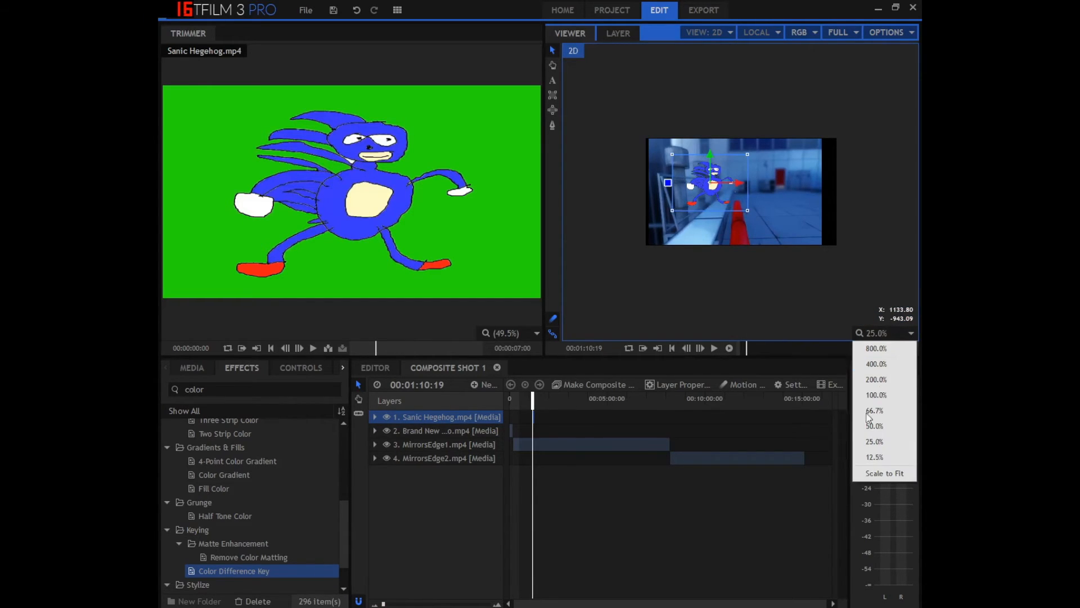
click(868, 427)
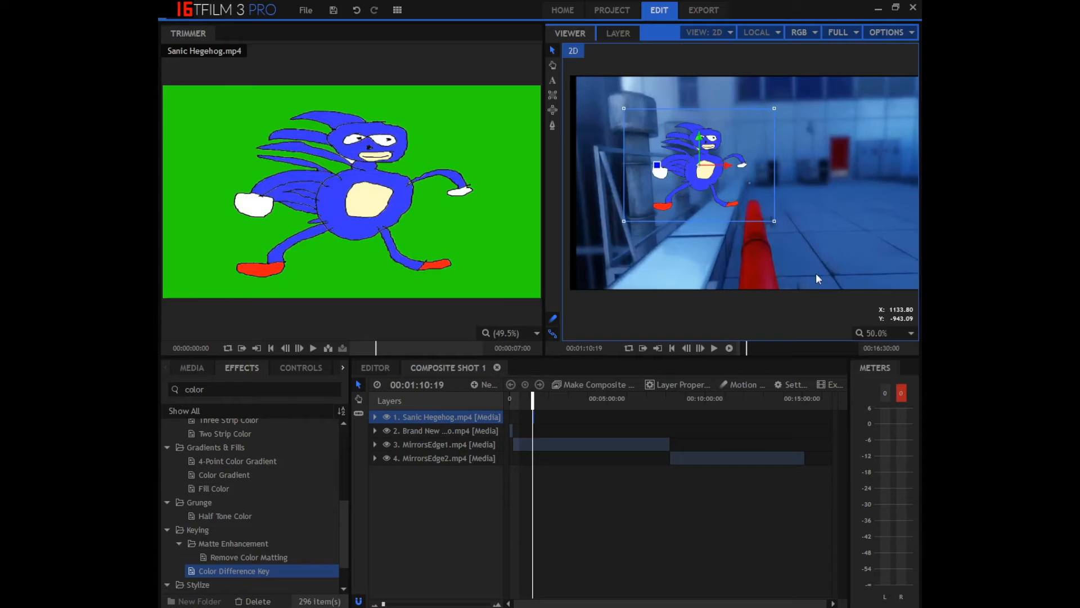
scroll(821, 272, down, 1)
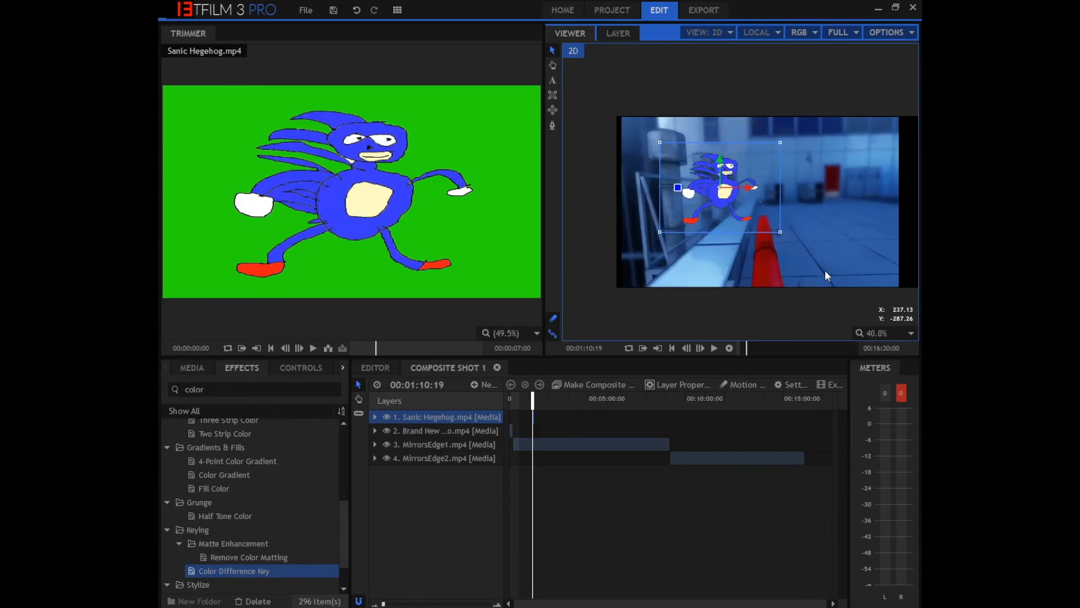
scroll(825, 270, up, 1)
drag(703, 171, 697, 168)
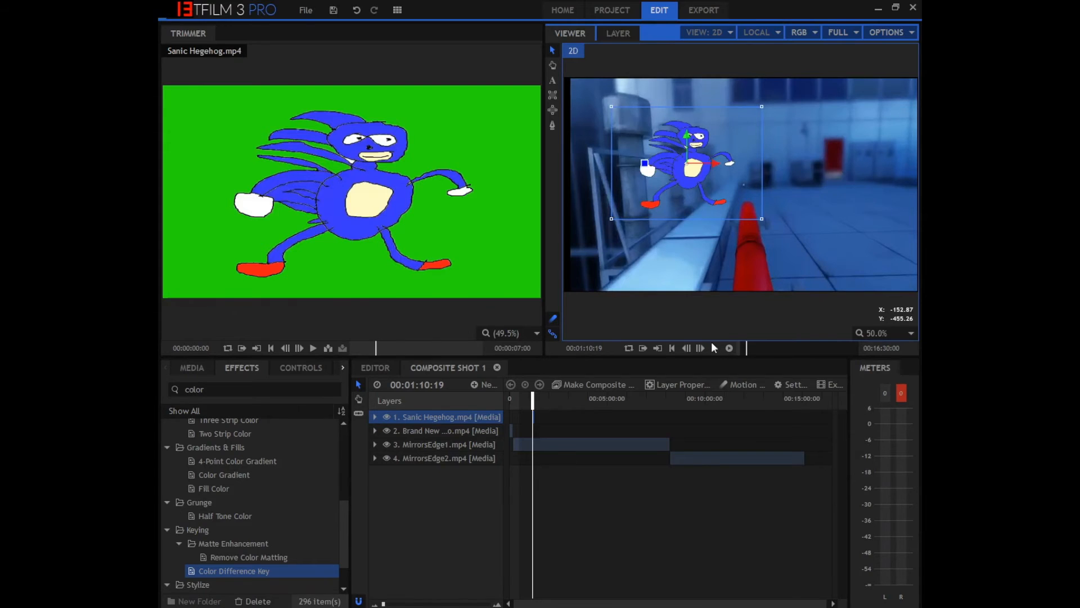
click(711, 343)
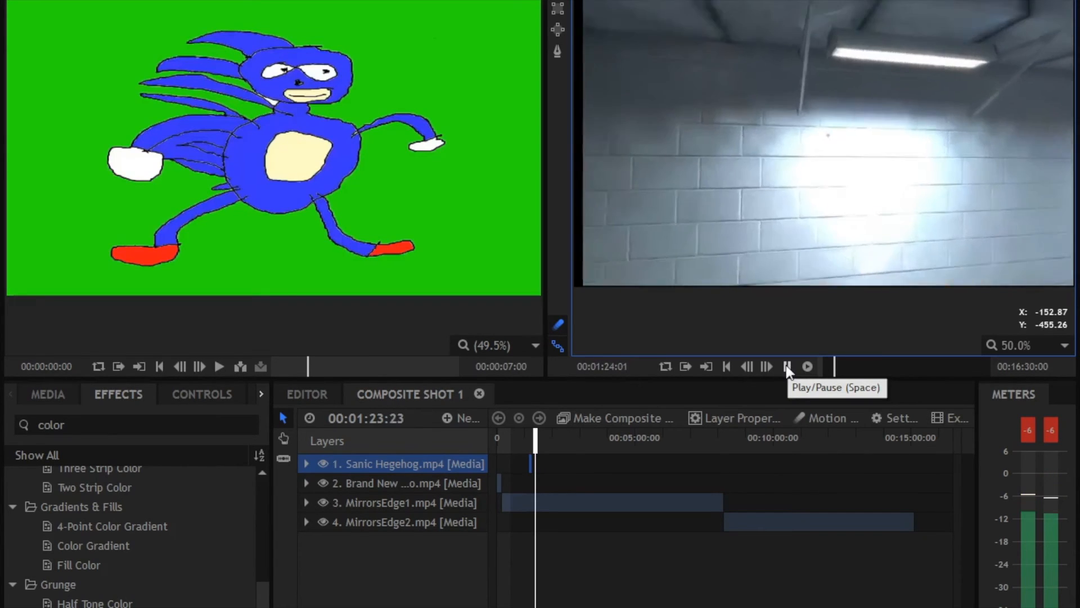
click(787, 368)
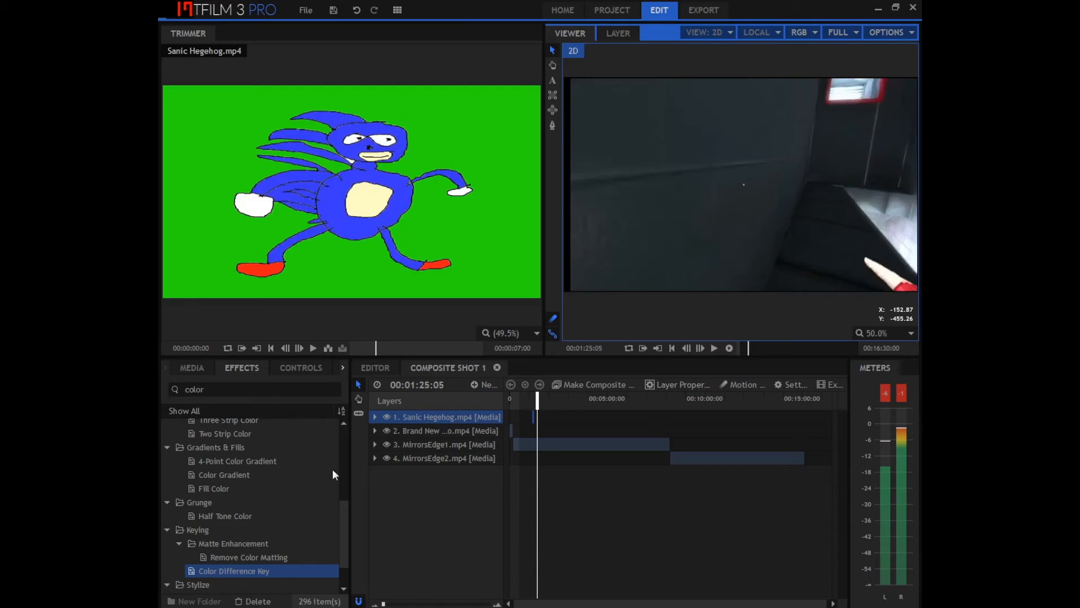
Clear the project media search and display the Sanic Hegehog.mp4 layer's controls.
click(191, 367)
scroll(265, 459, down, 1)
scroll(279, 468, up, 1)
click(225, 411)
key(BackSpace)
key(BackSpace)
key(BackSpace)
key(BackSpace)
key(BackSpace)
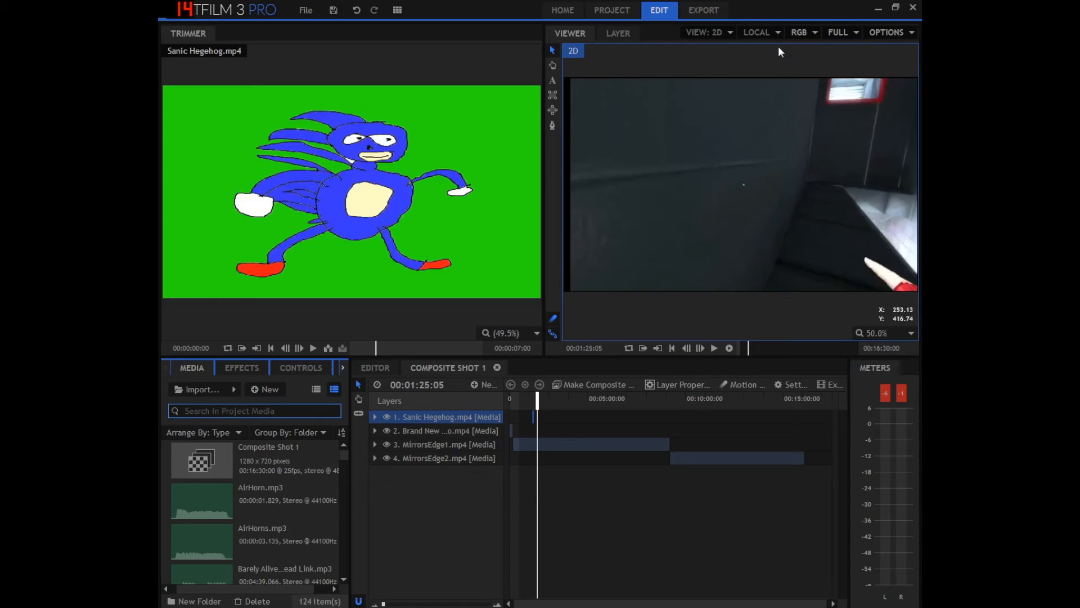
click(247, 369)
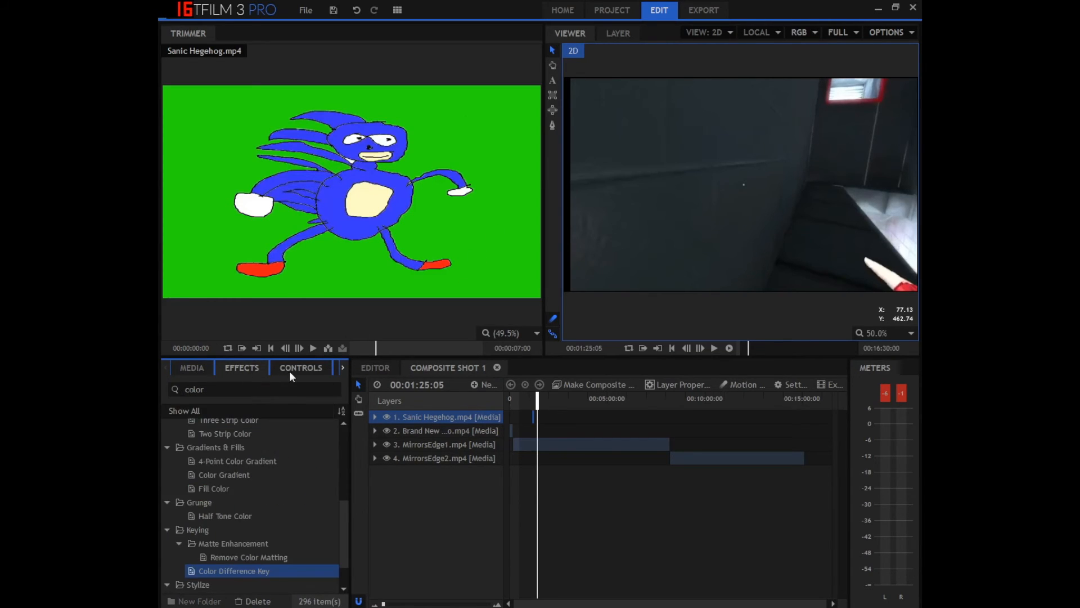
click(289, 369)
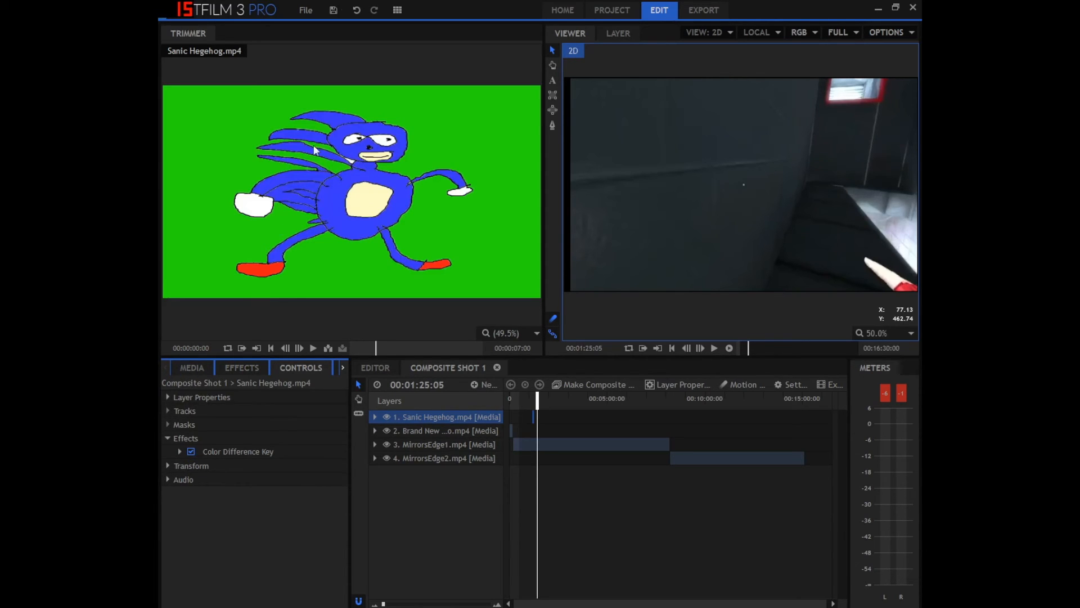
Save the project as "MirrorsEdge edit" in the CRAP! folder.
click(308, 10)
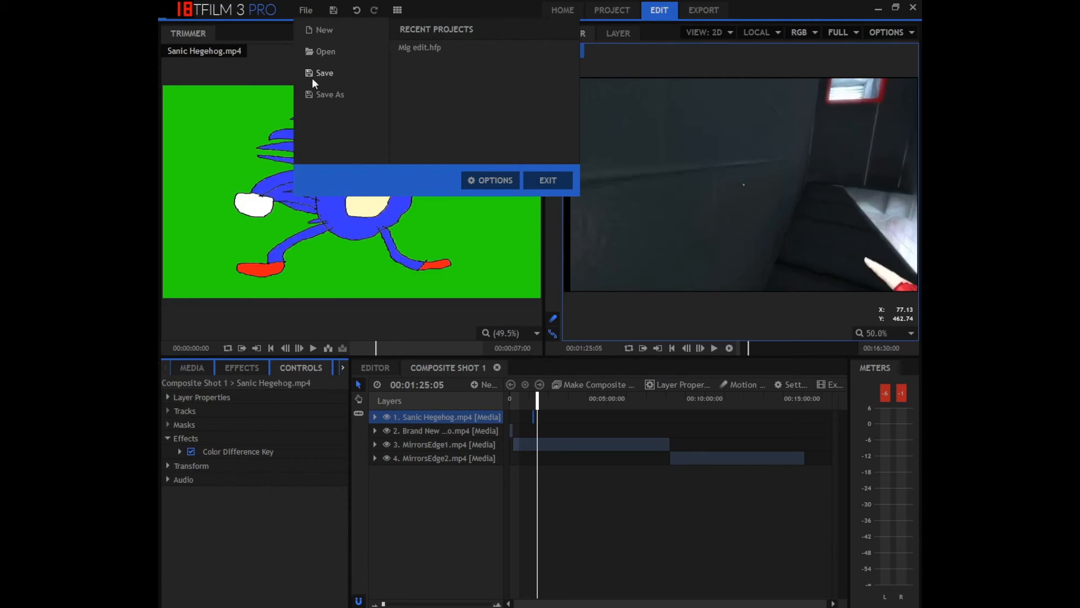
click(312, 78)
click(320, 260)
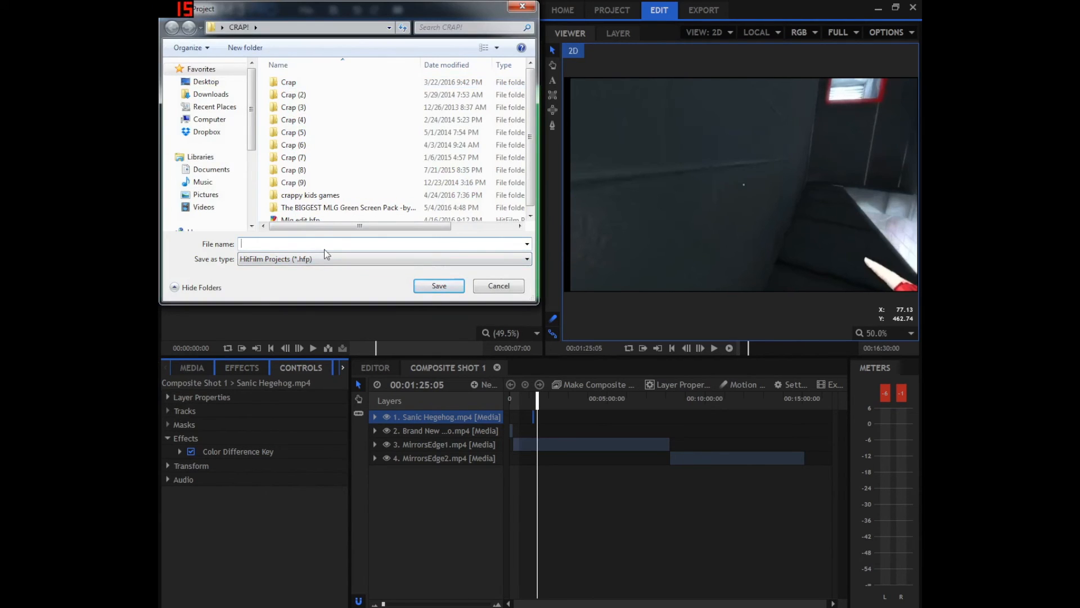
text(MirrorsEdge edit)
key(Return)
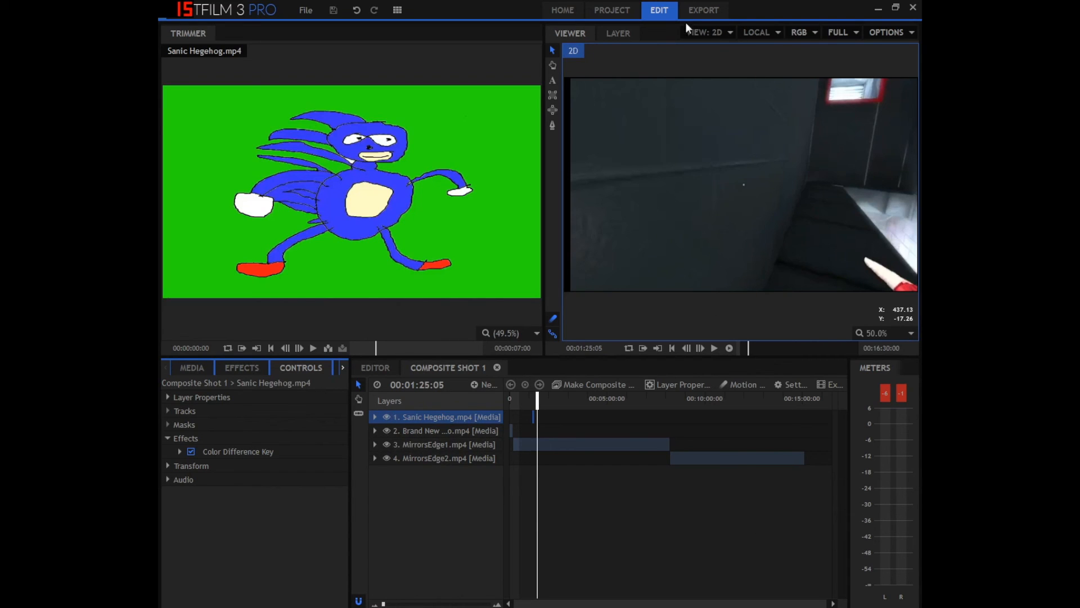
Examine the export settings for the YouTube, H.264, OpenEXR, image sequence and AVI formats.
click(697, 11)
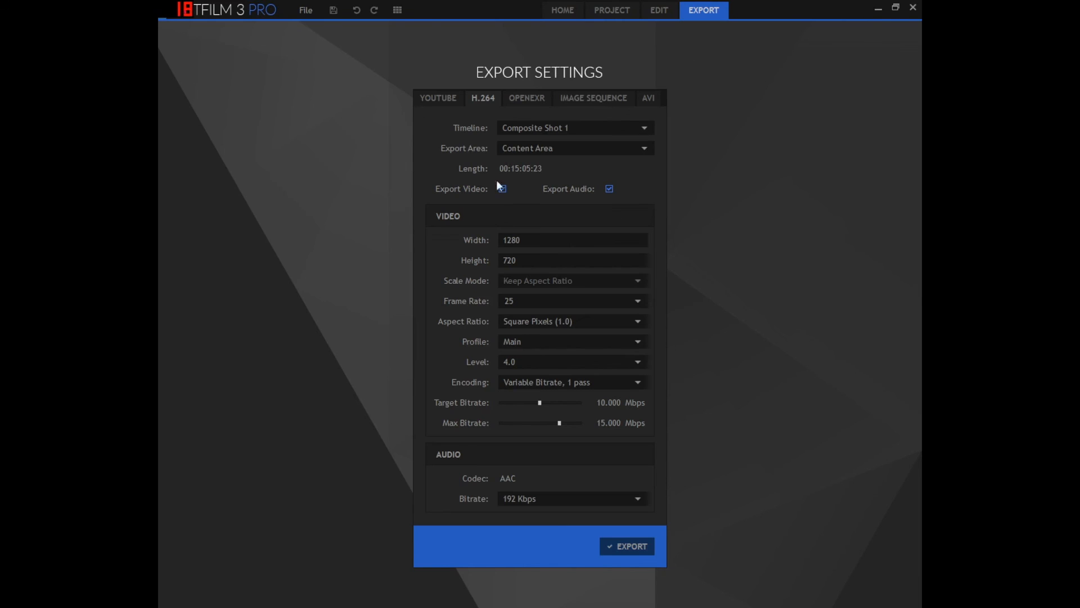
click(454, 96)
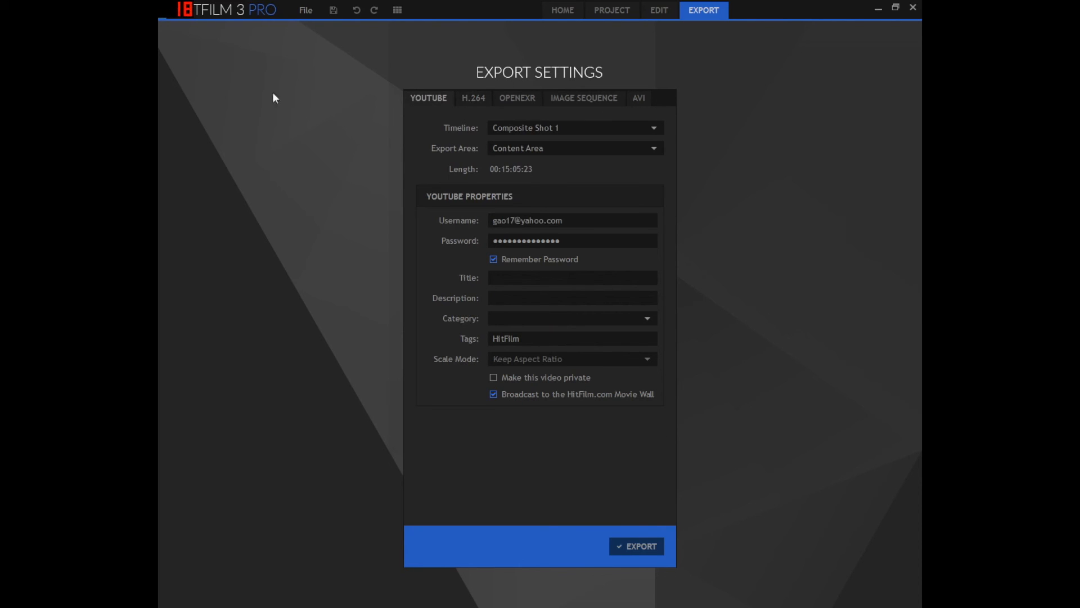
click(478, 101)
click(573, 96)
click(643, 97)
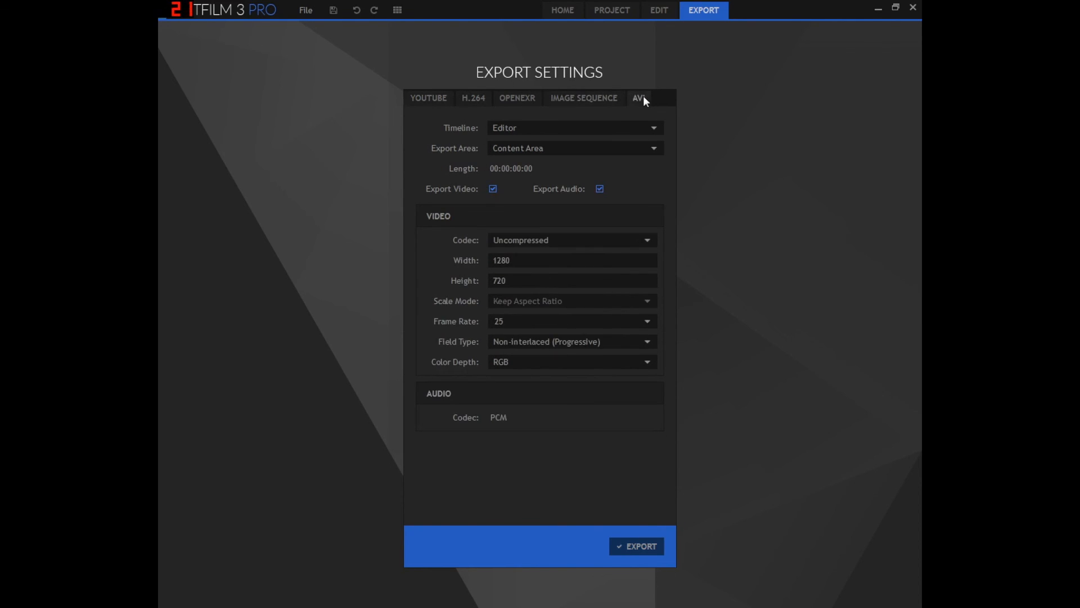
click(527, 105)
click(576, 106)
click(509, 101)
click(481, 100)
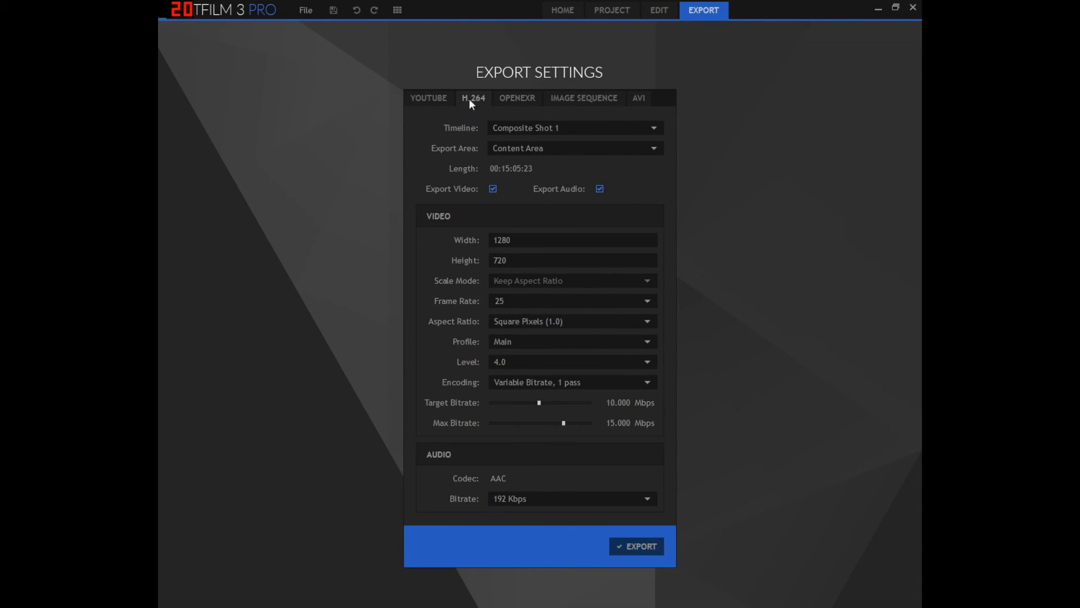
Try to export the Editor timeline's content area as an uncompressed AVI.
click(633, 99)
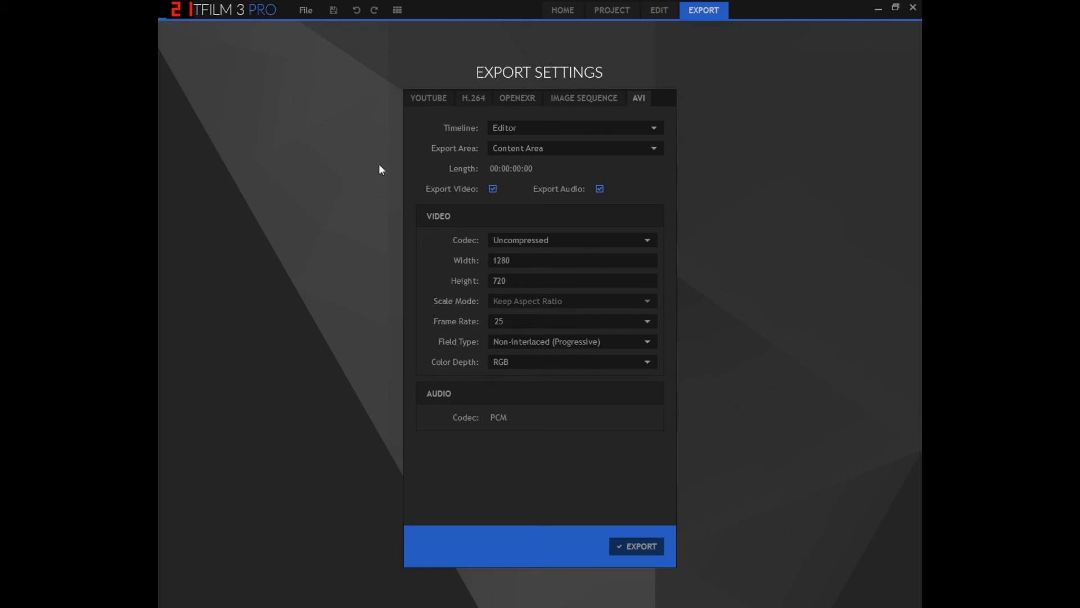
click(626, 543)
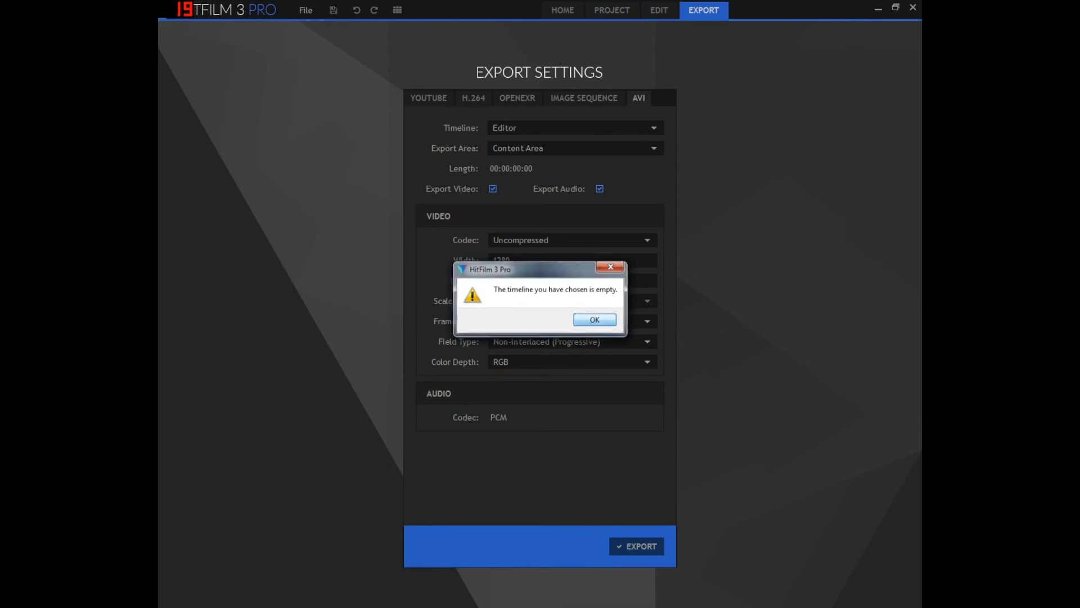
click(592, 322)
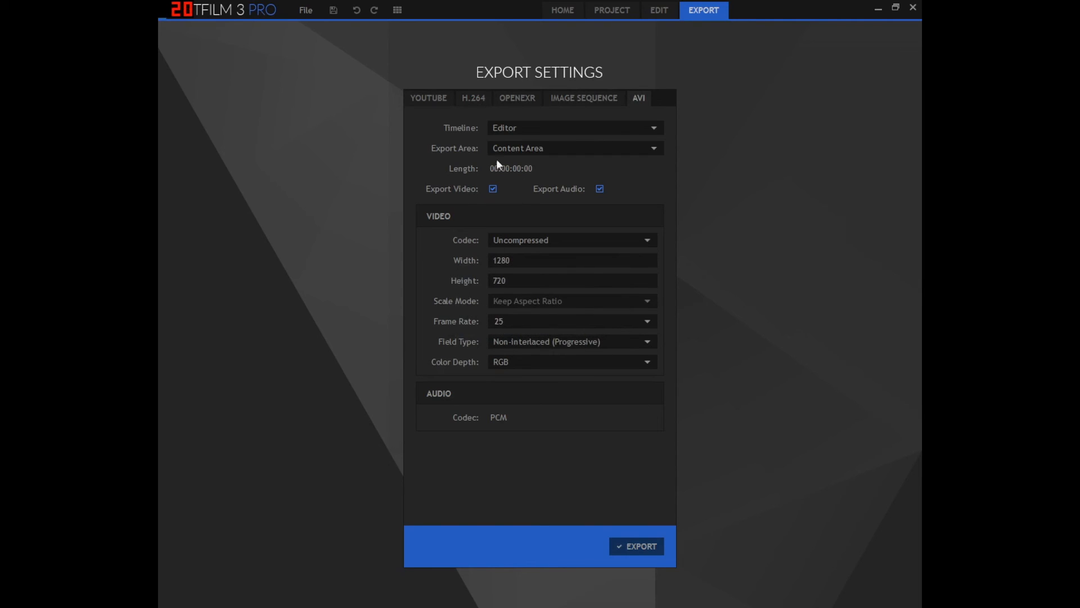